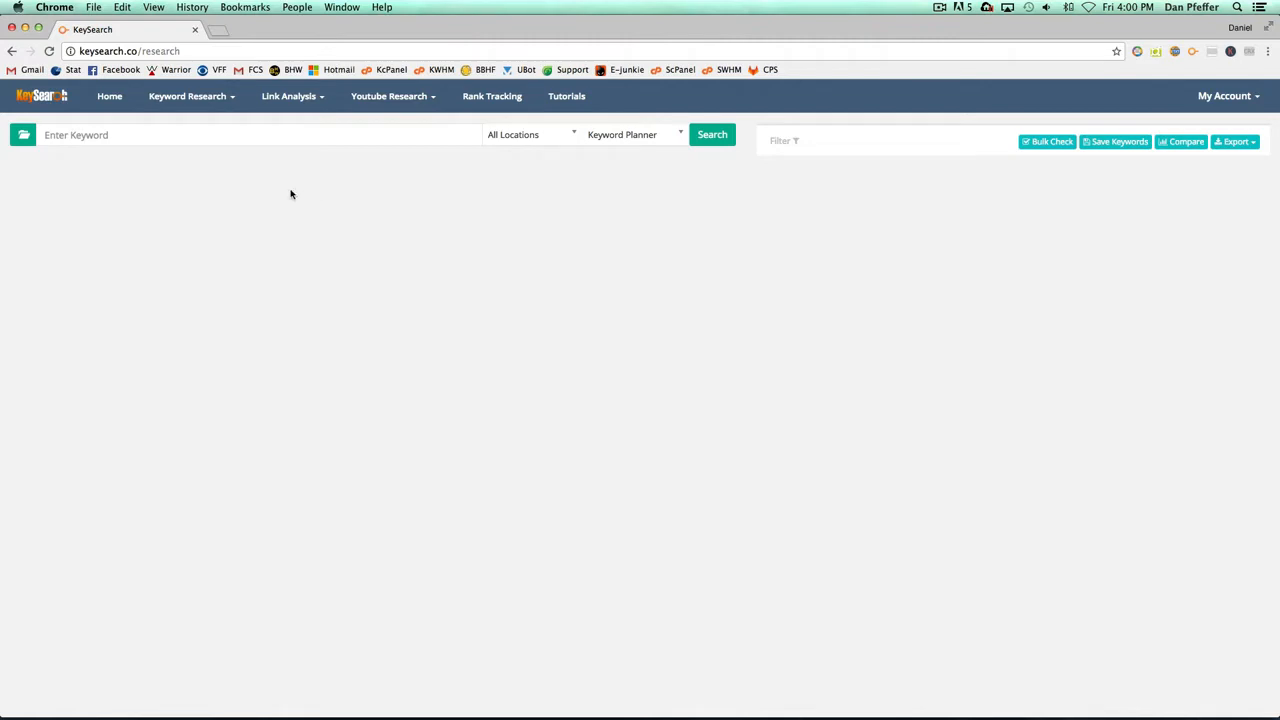
Step: Run a keyword research search for "canon printers" across all locations with Keyword Planner as the source
left_click(309, 135)
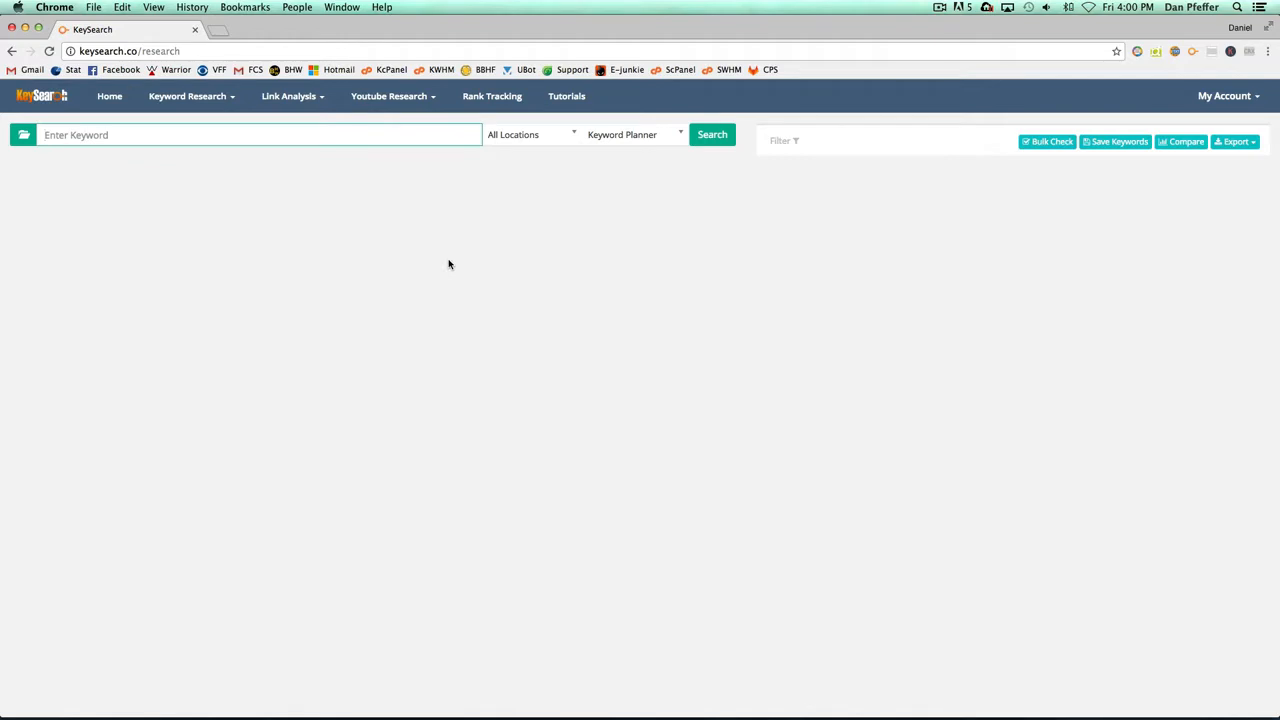
left_click(192, 96)
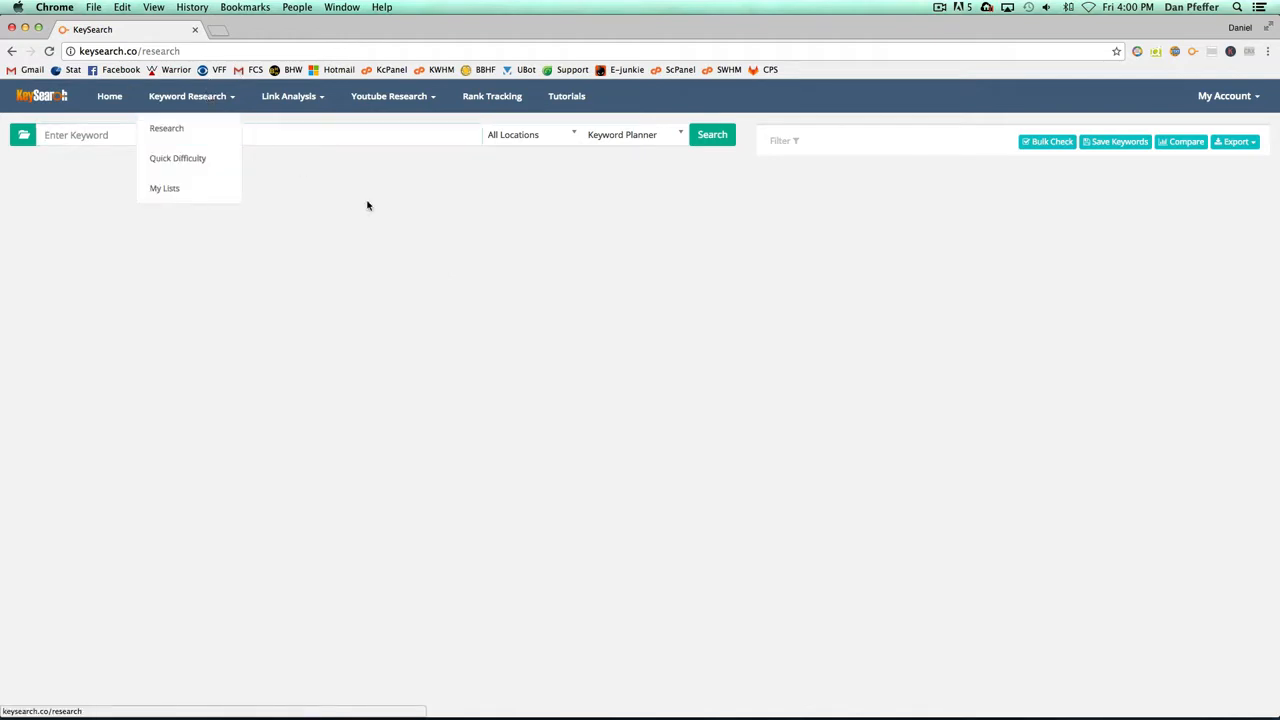
left_click(170, 132)
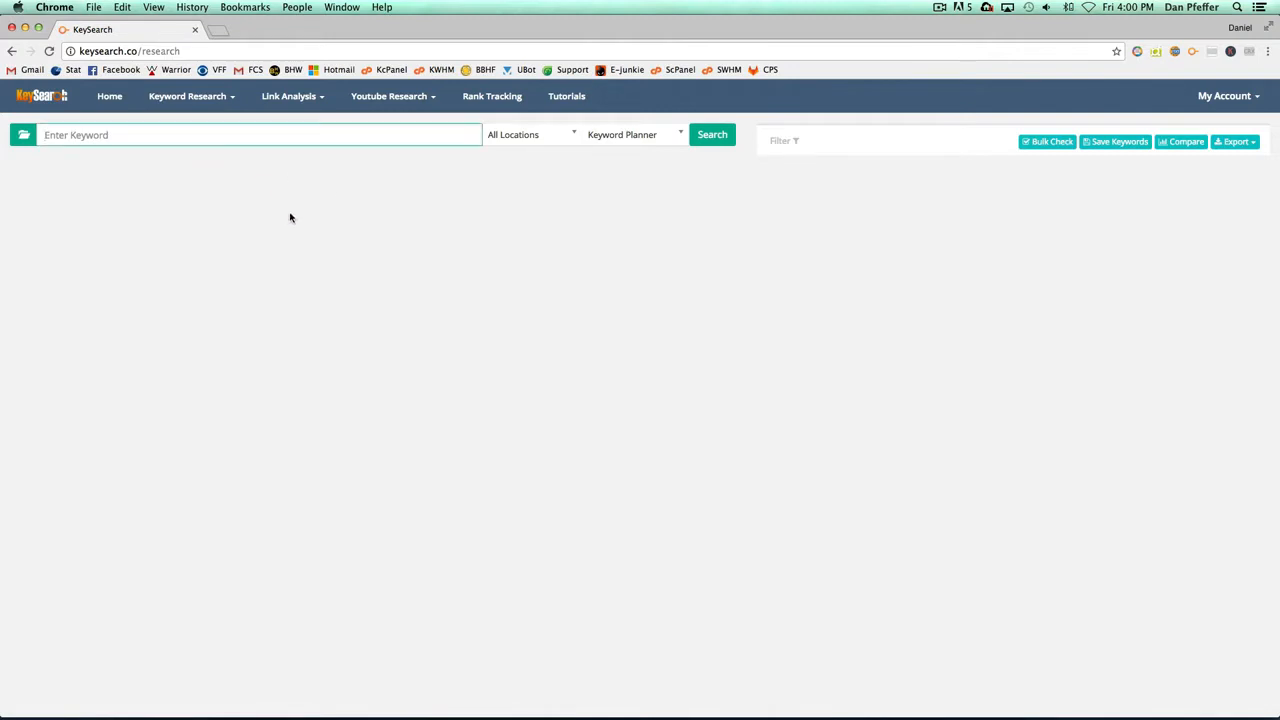
type("canon printers")
left_click(536, 138)
left_click(538, 134)
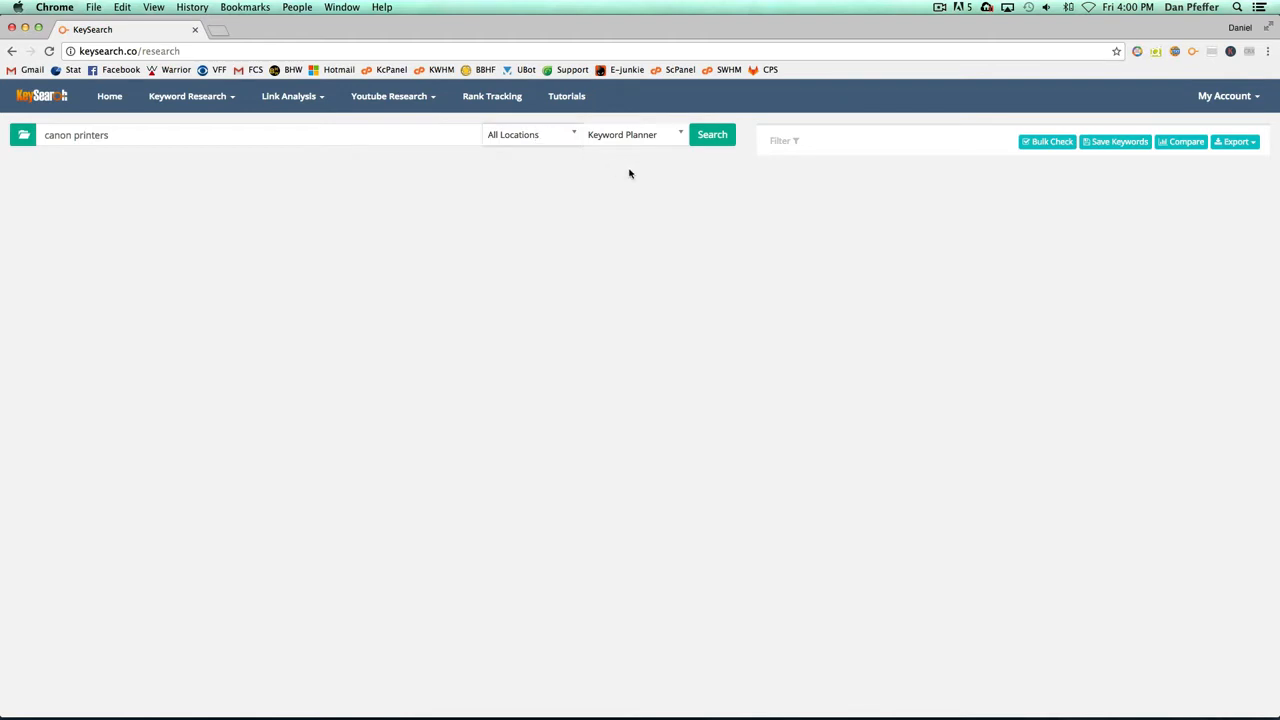
left_click(644, 133)
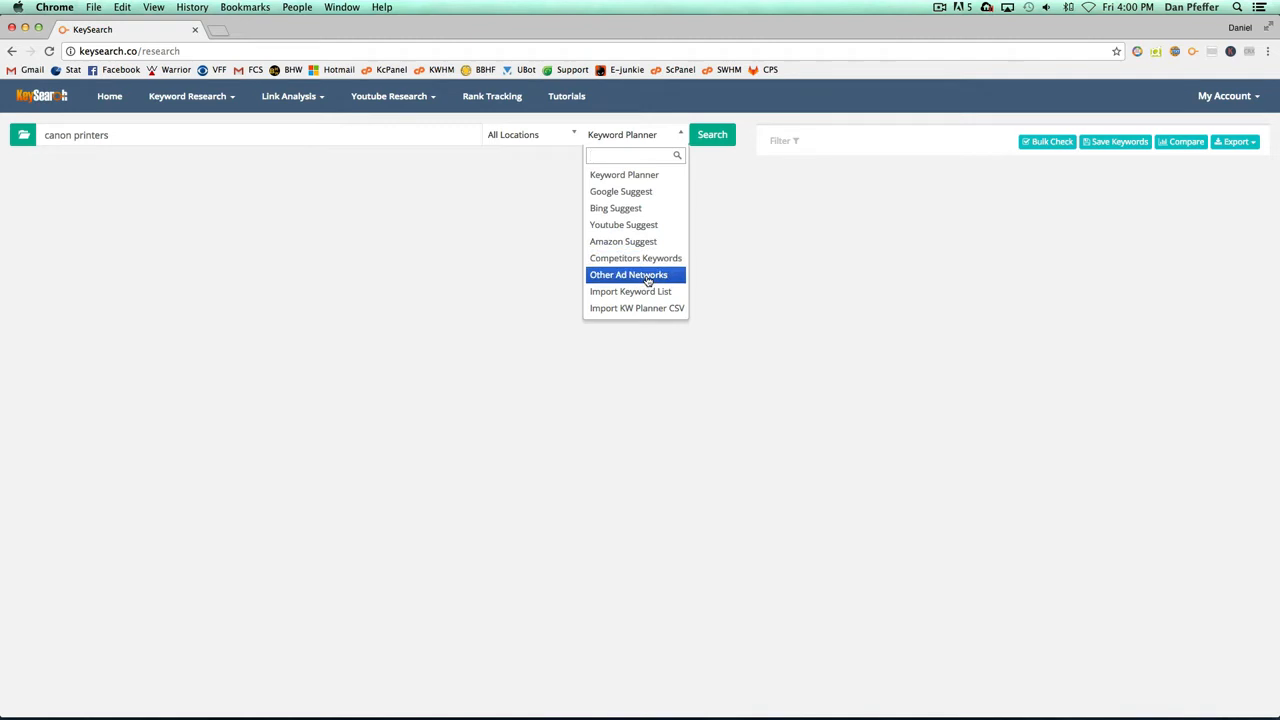
left_click(648, 176)
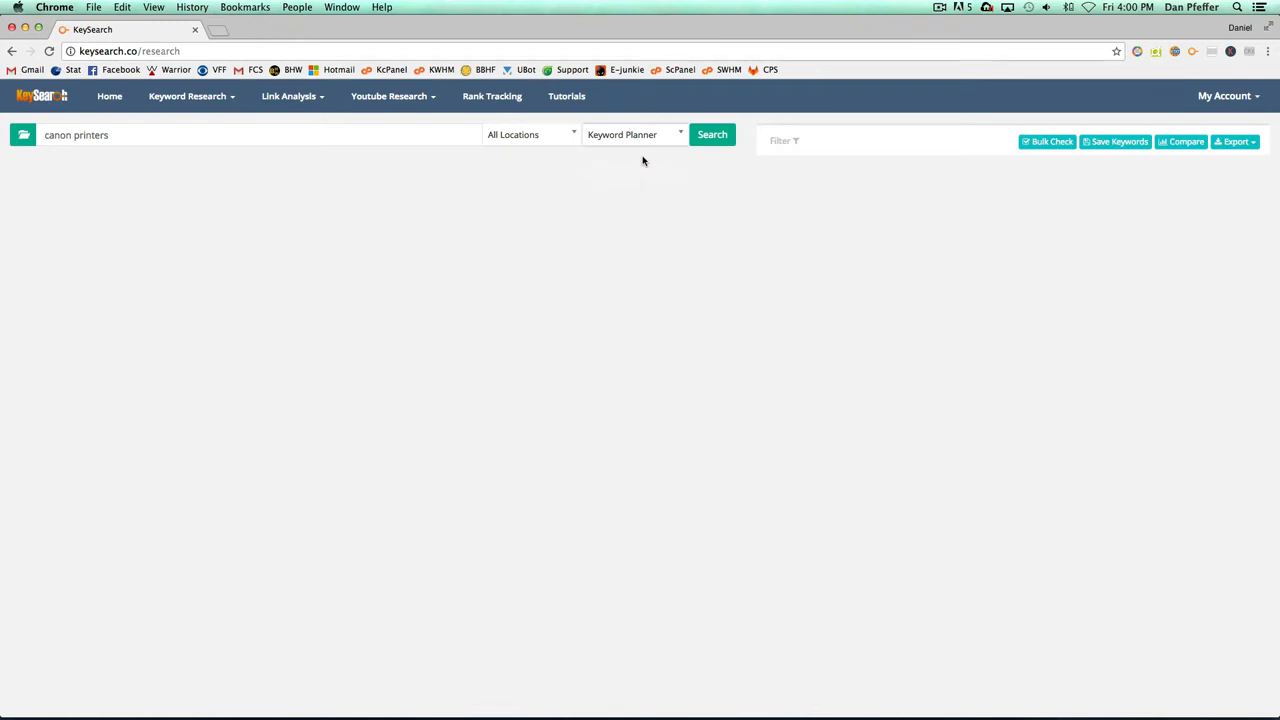
left_click(711, 137)
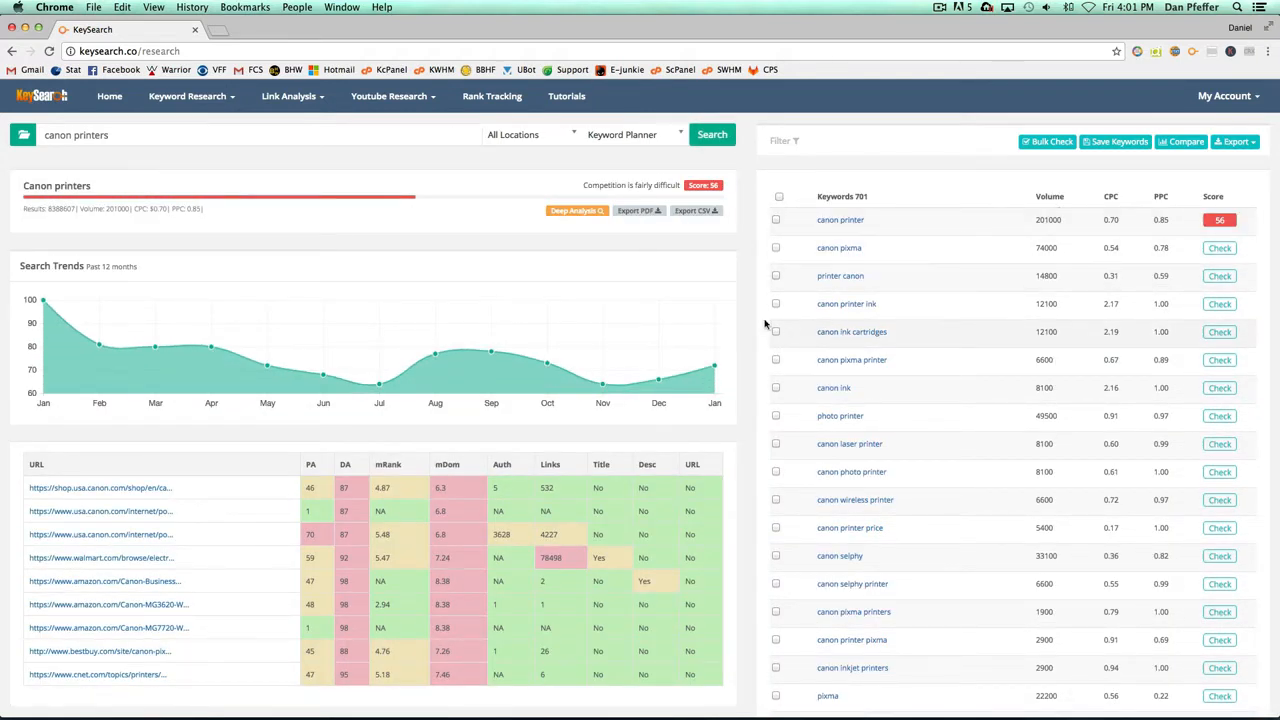
Step: Examine the search trends, ranking URLs and keyword suggestions for canon printers, plus the selectable domain extensions
scroll(200, 363, "down", 1)
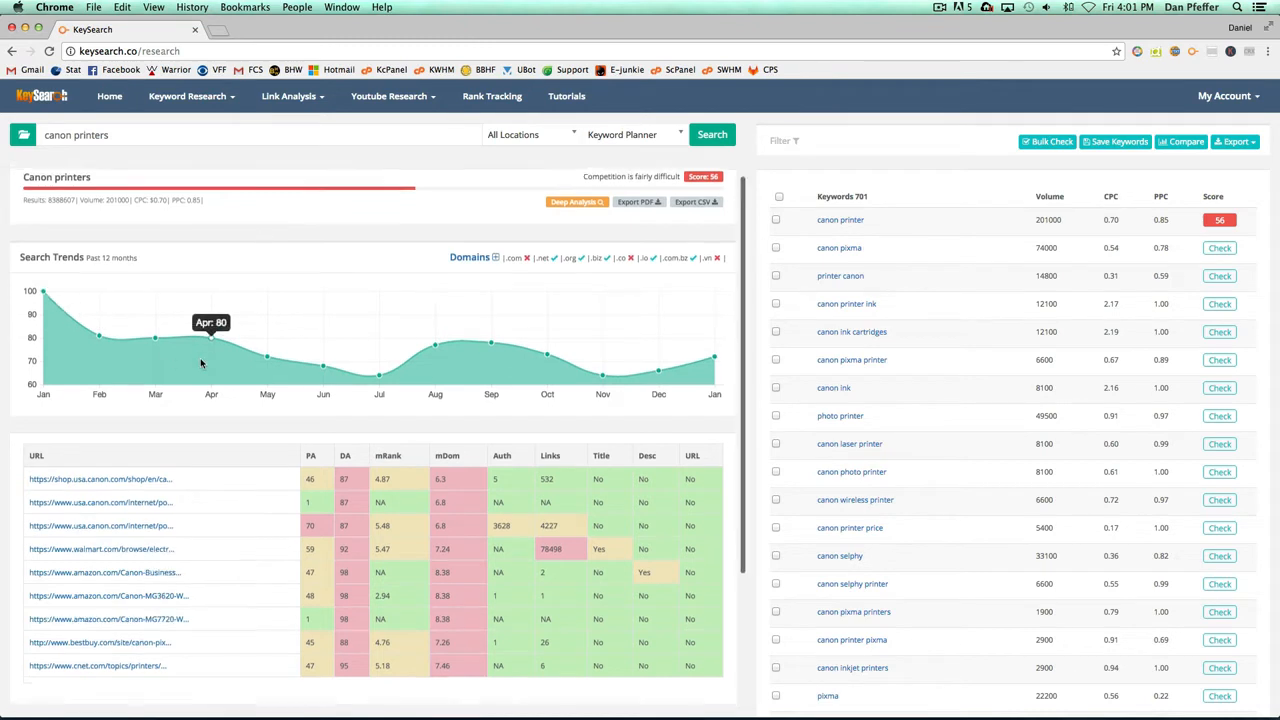
scroll(200, 363, "down", 3)
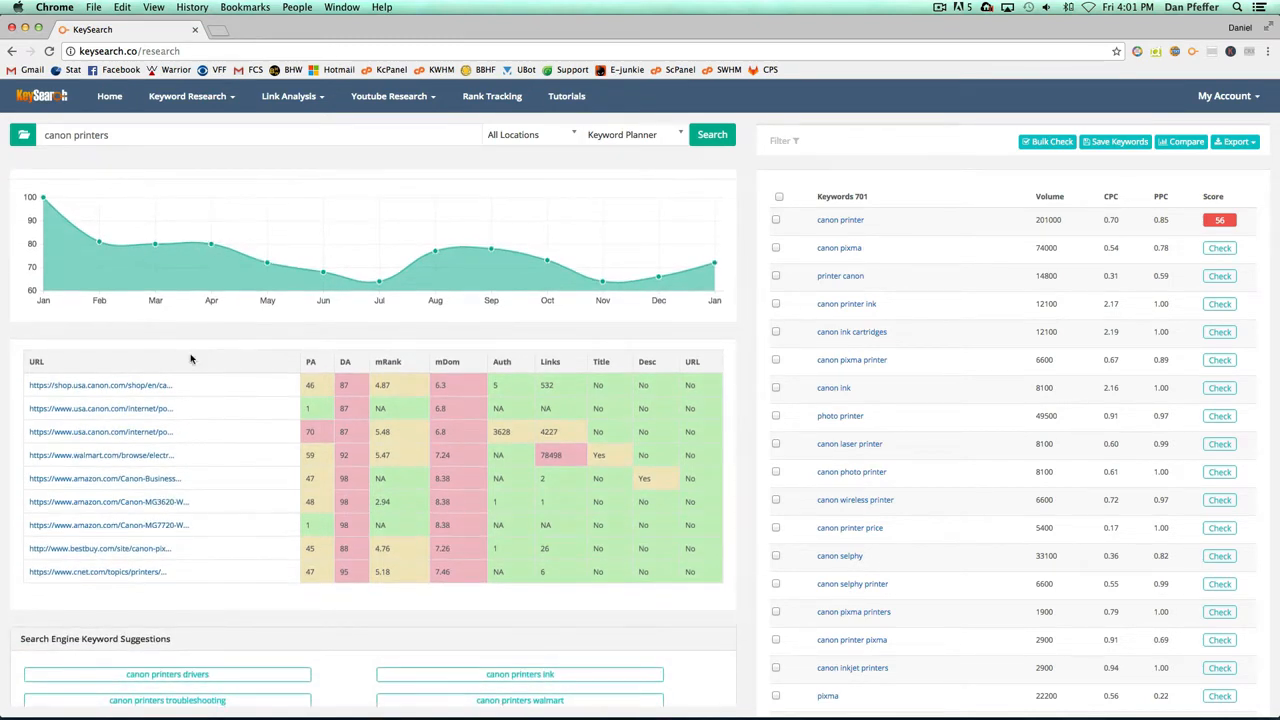
scroll(280, 391, "down", 2)
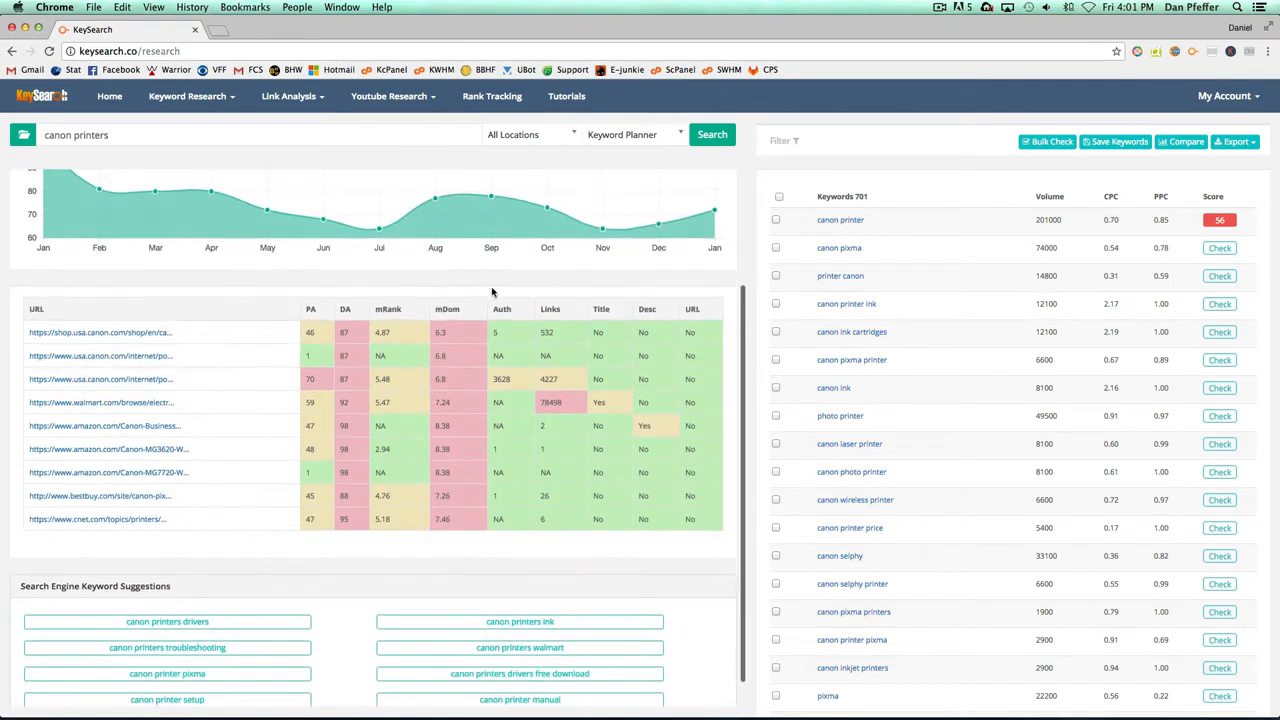
scroll(343, 330, "down", 1)
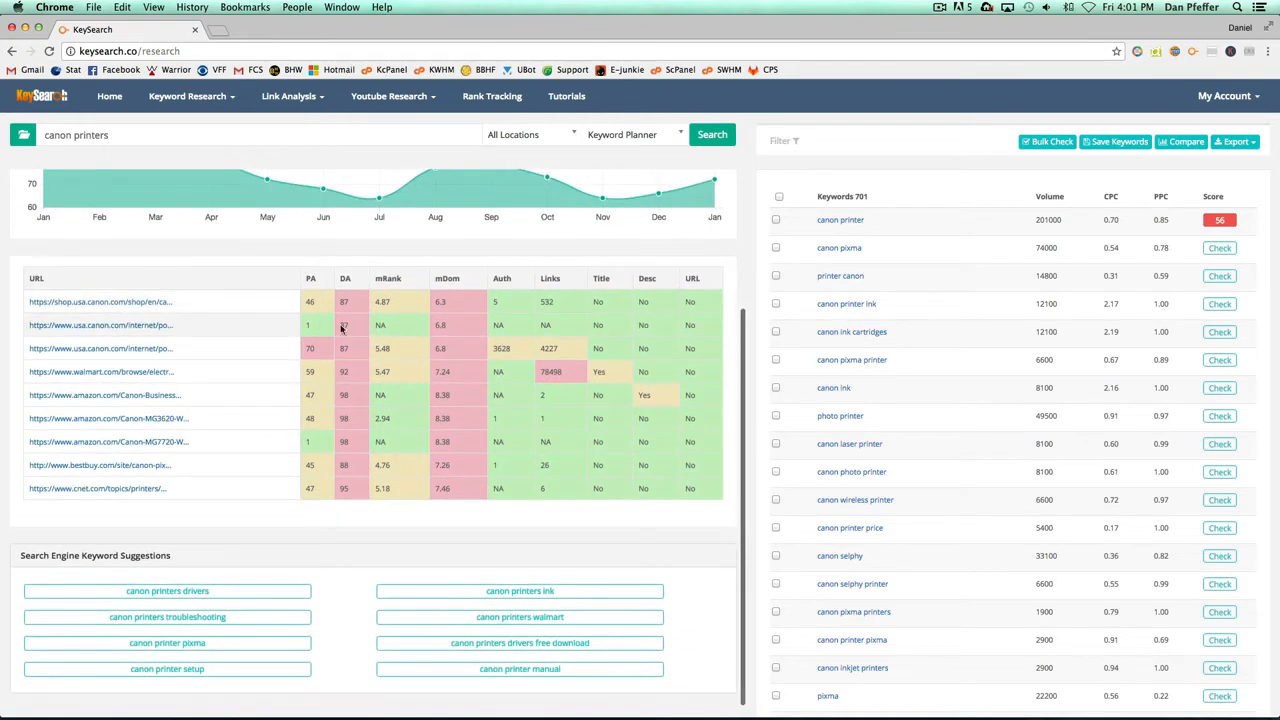
scroll(604, 337, "up", 3)
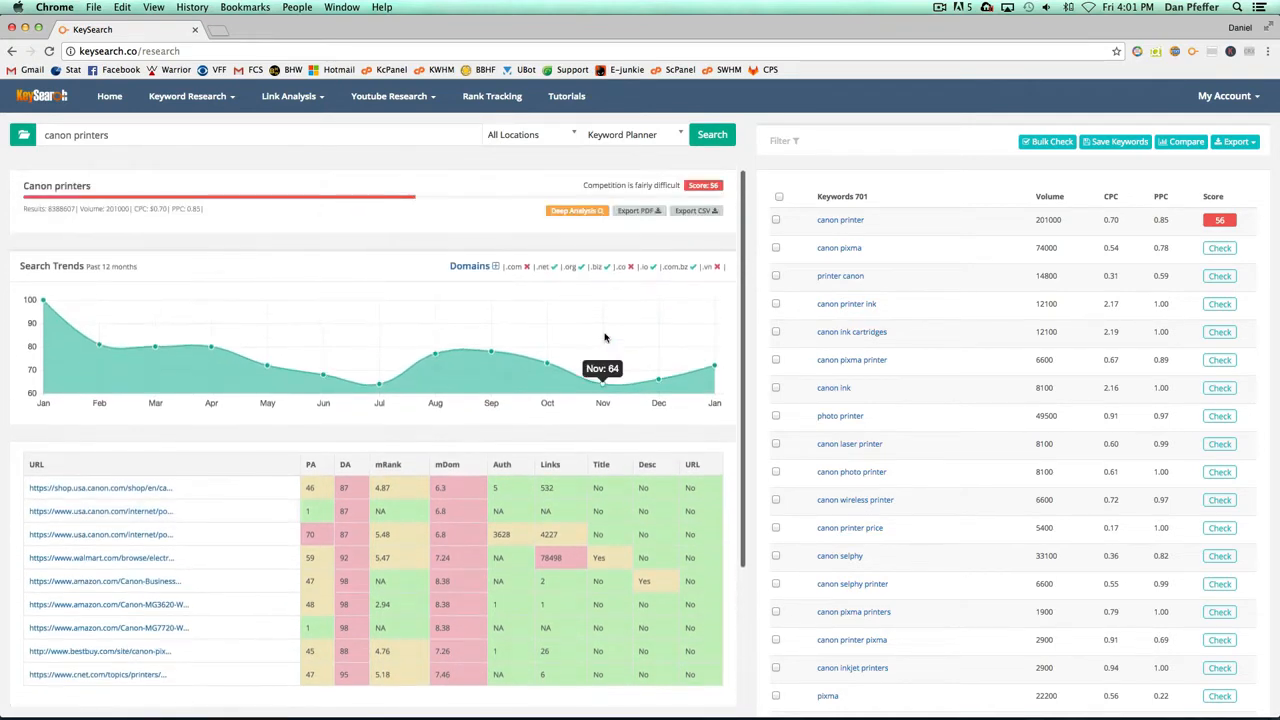
scroll(604, 337, "down", 3)
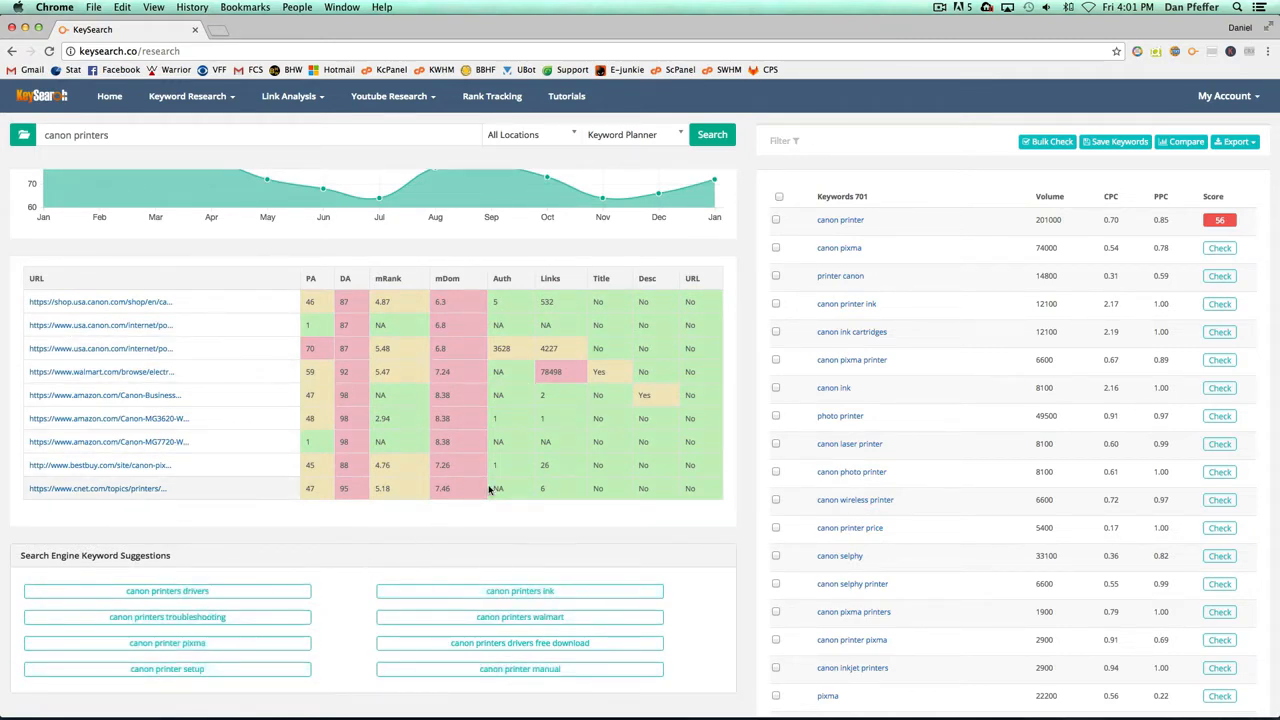
scroll(511, 491, "up", 5)
scroll(510, 489, "up", 2)
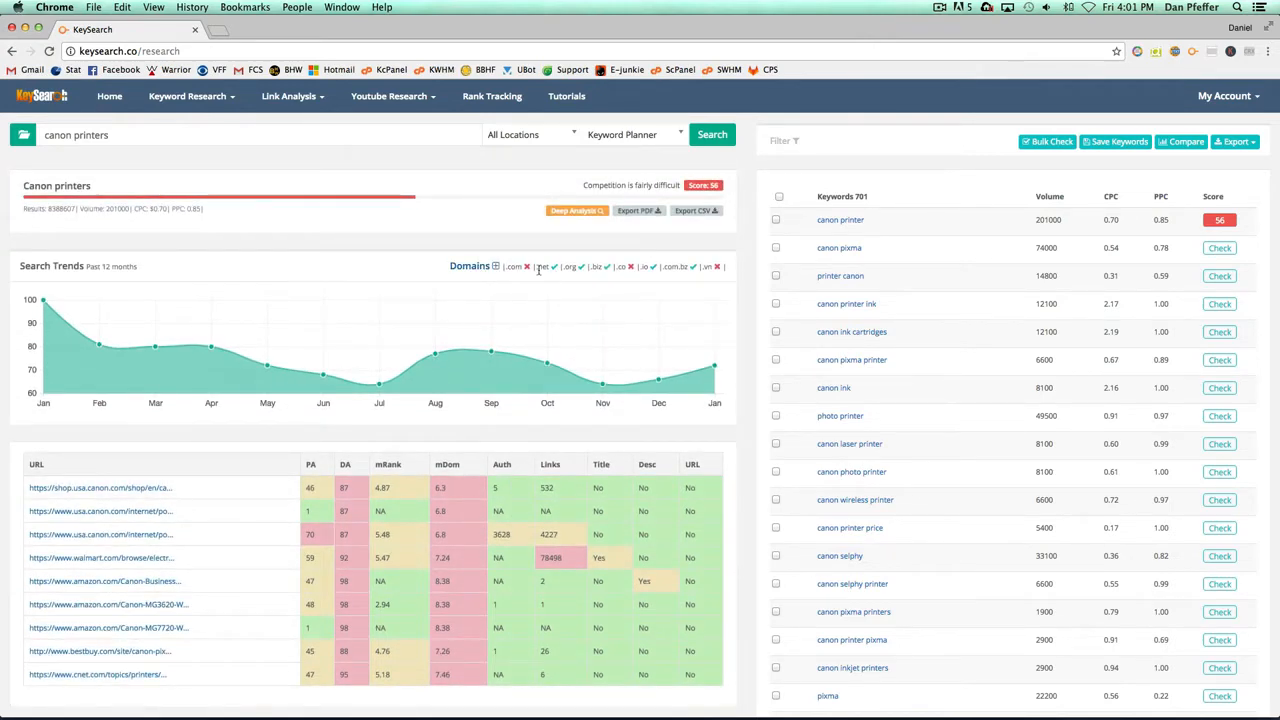
left_click(474, 268)
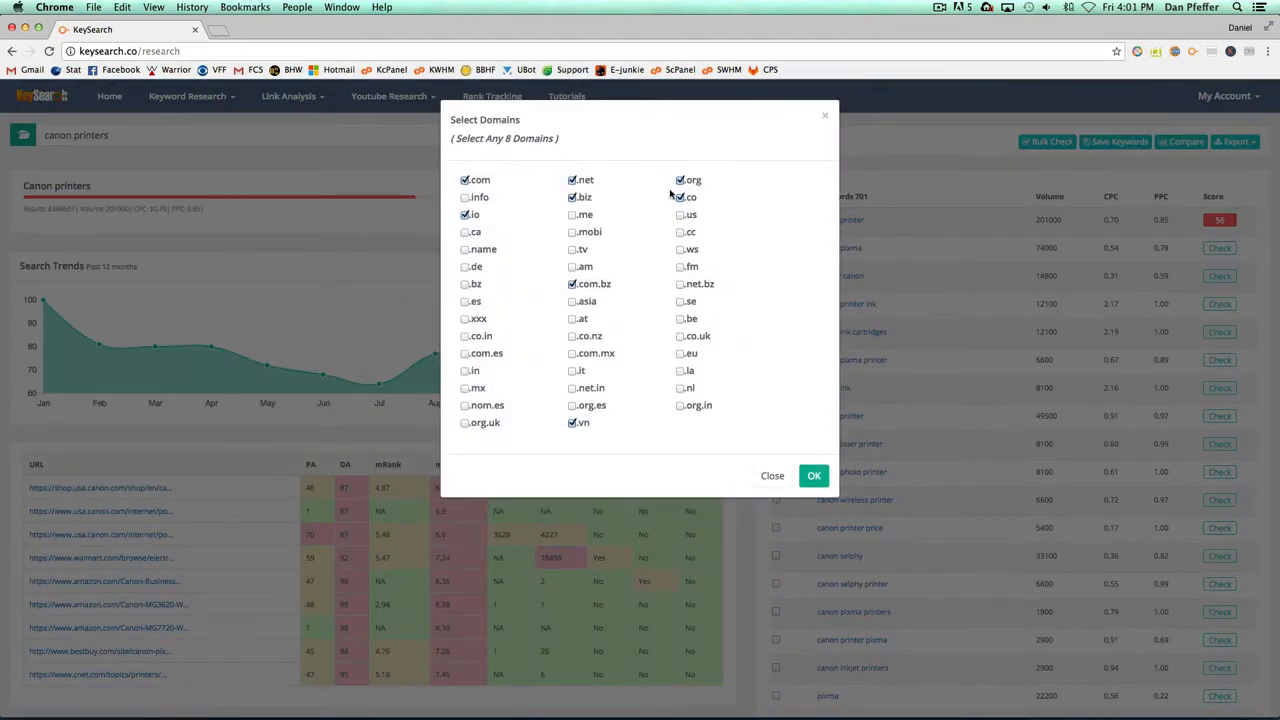
left_click(772, 476)
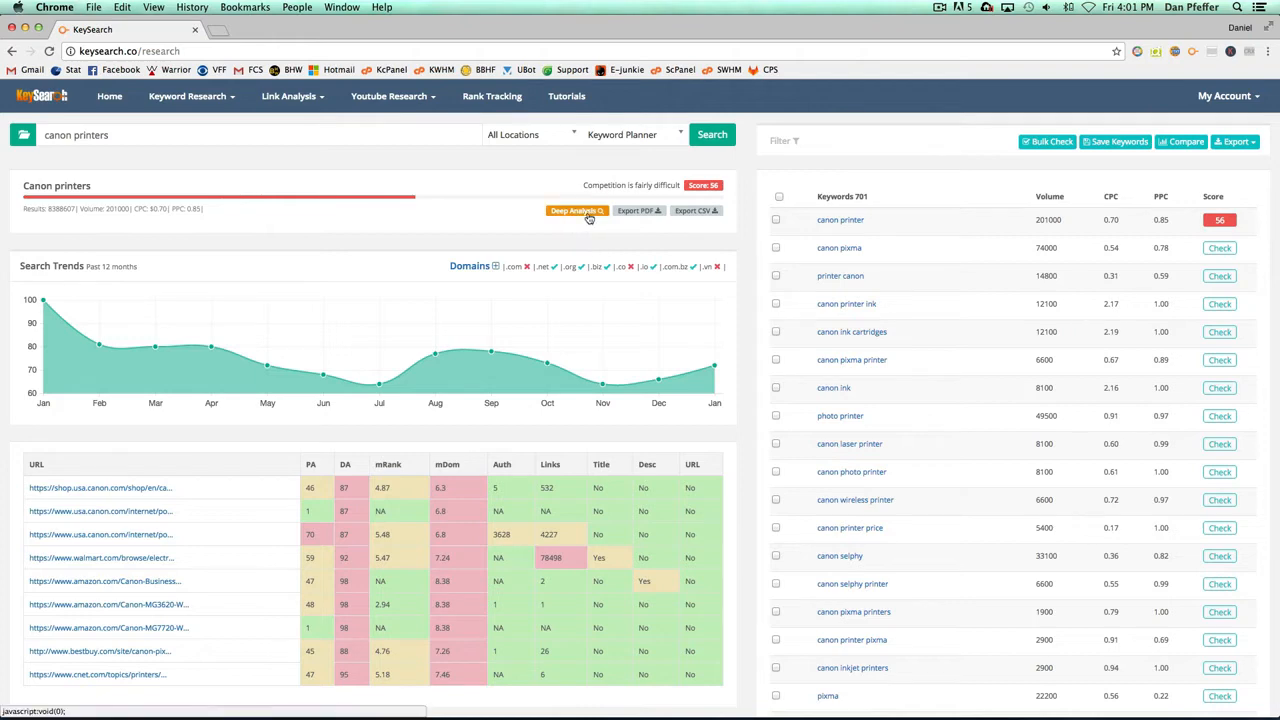
Step: Run Deep Analysis on canon printers, examine the full URL metrics and LSI keywords, and close the report
left_click(584, 214)
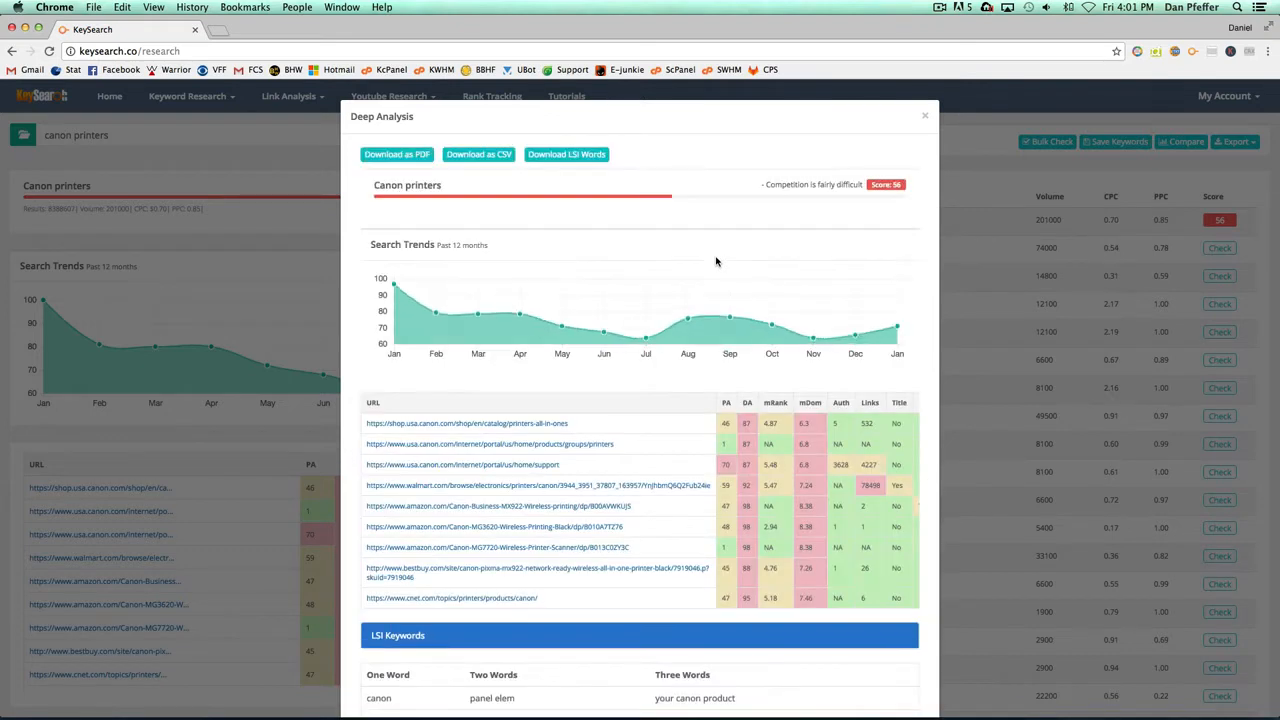
scroll(677, 455, "down", 1)
scroll(677, 449, "right", 3)
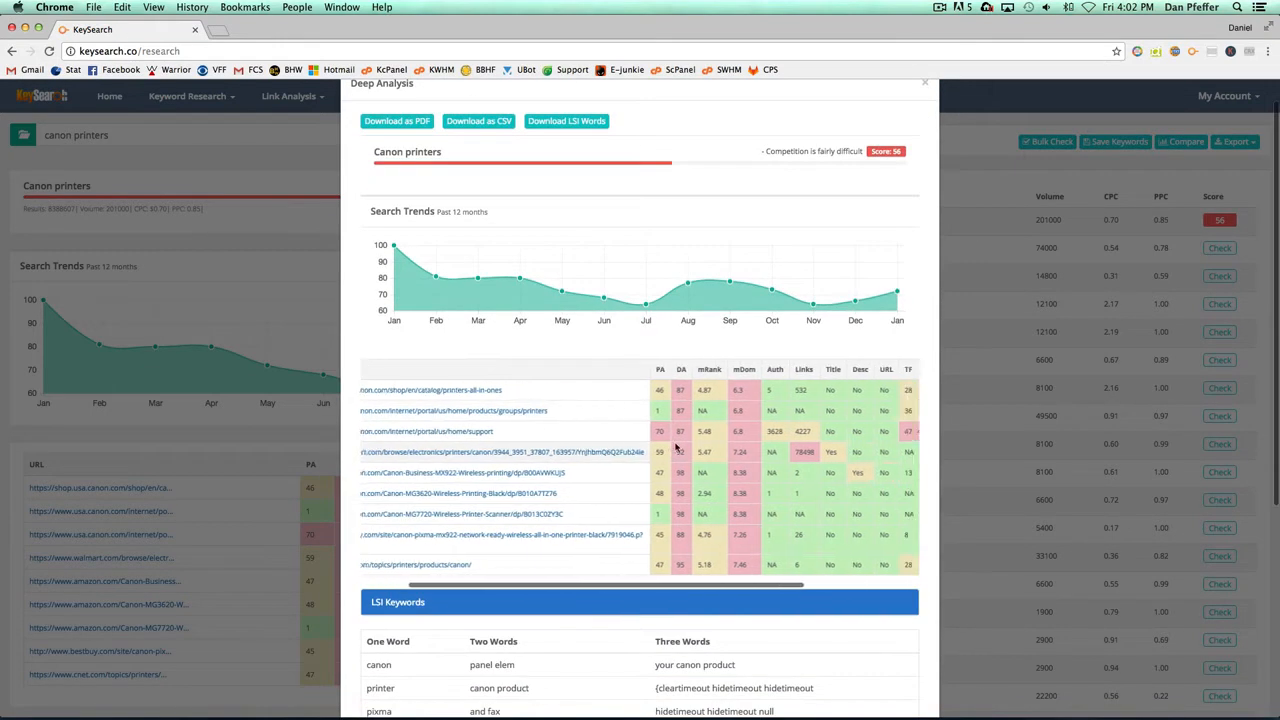
scroll(677, 449, "right", 3)
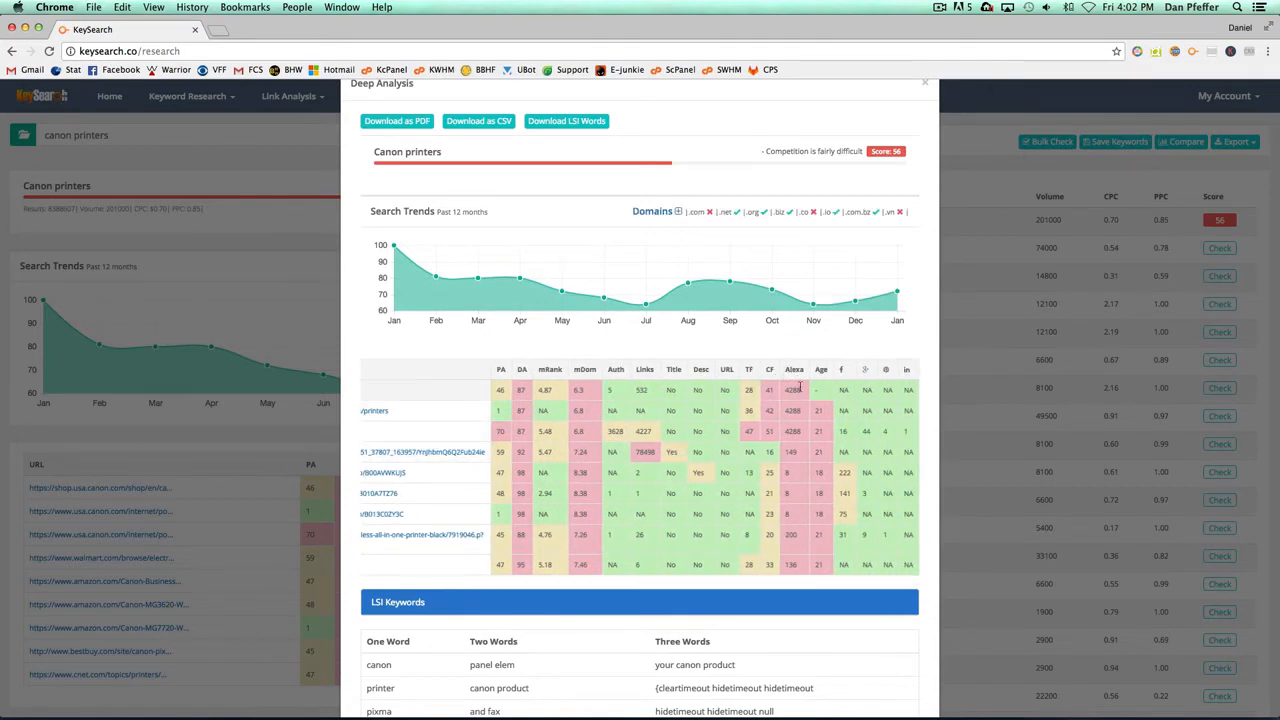
scroll(684, 542, "left", 5)
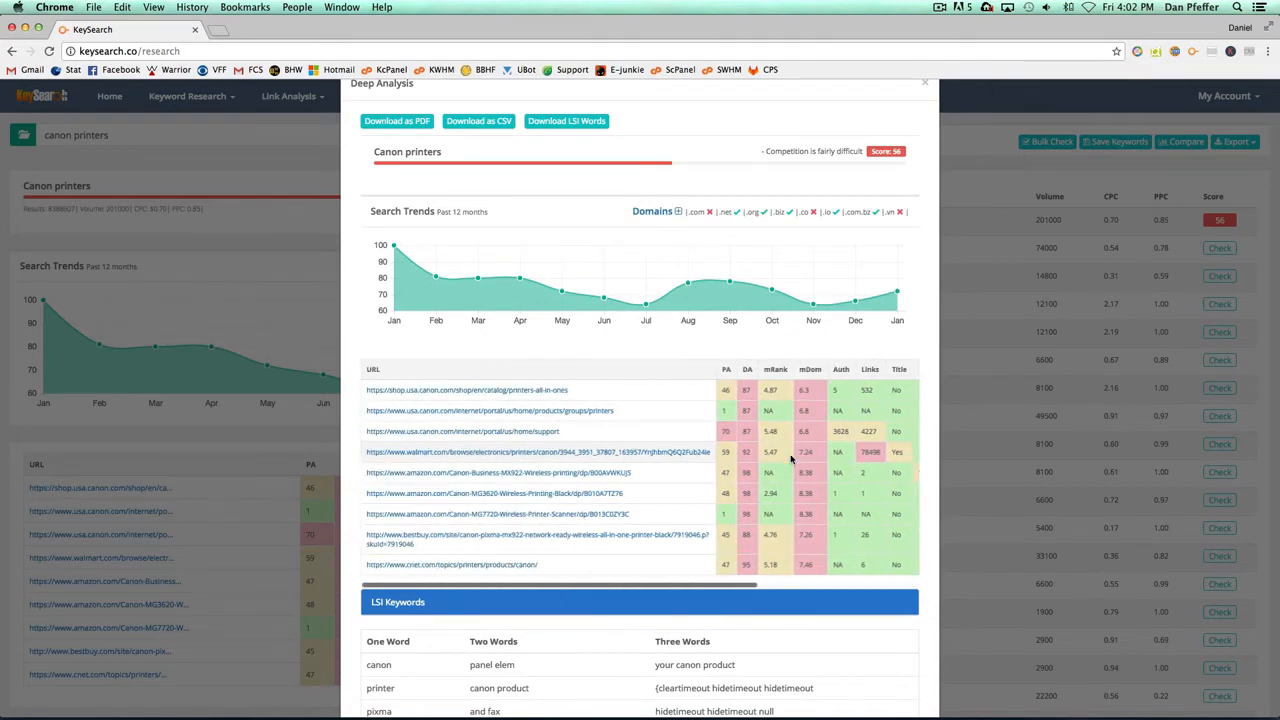
scroll(684, 542, "down", 8)
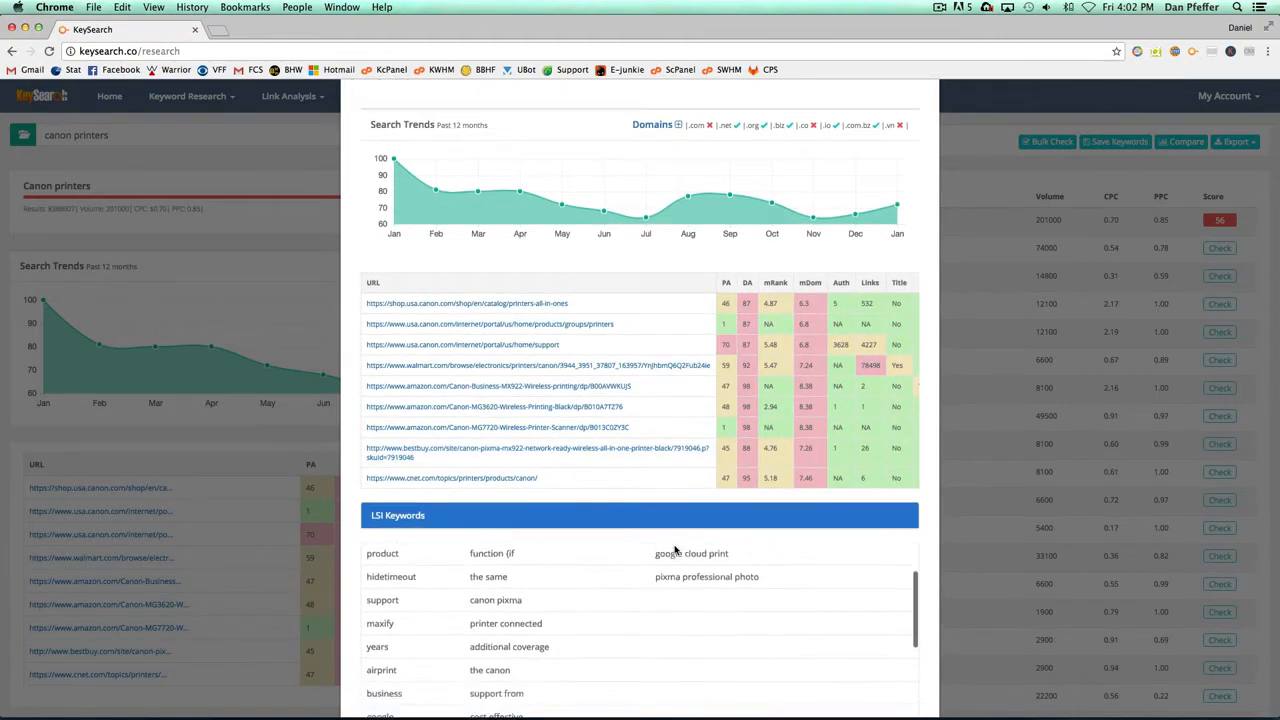
scroll(675, 550, "up", 8)
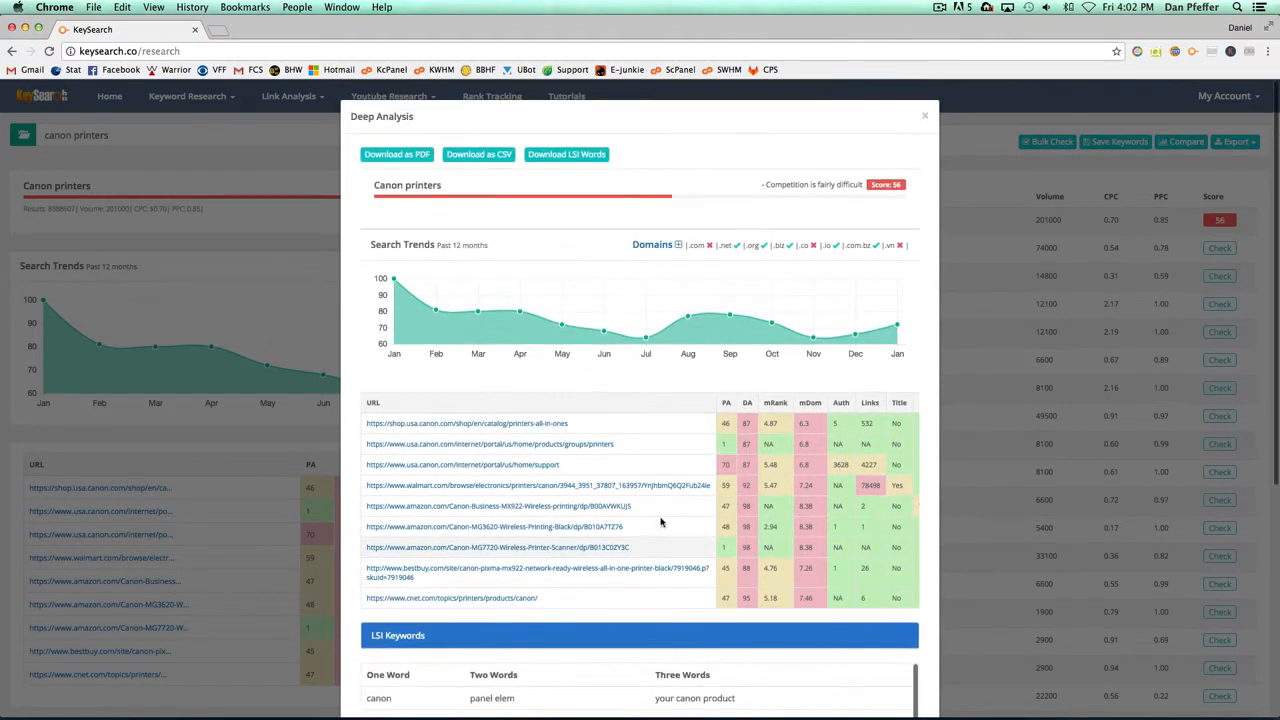
left_click(924, 117)
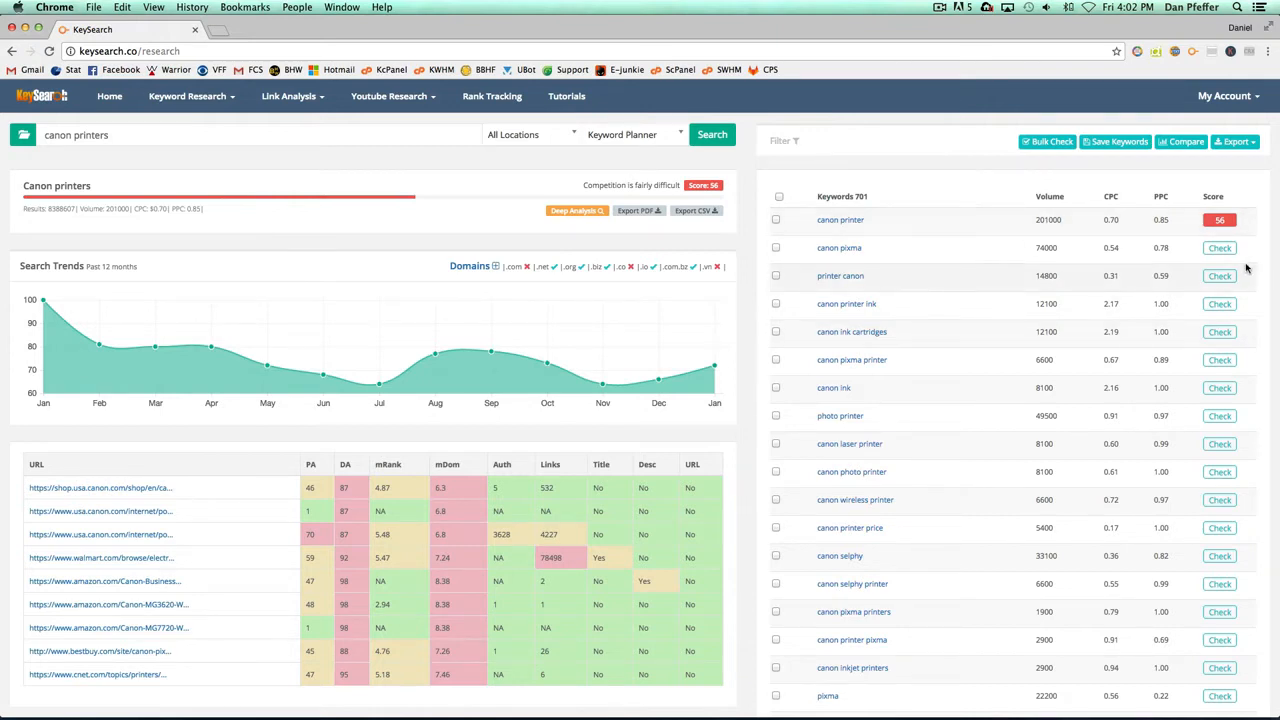
Step: Check the difficulty scores of canon pixma, printer canon, canon printer ink, canon ink cartridges, canon pixma printer and canon ink
left_click(1219, 248)
left_click(1220, 275)
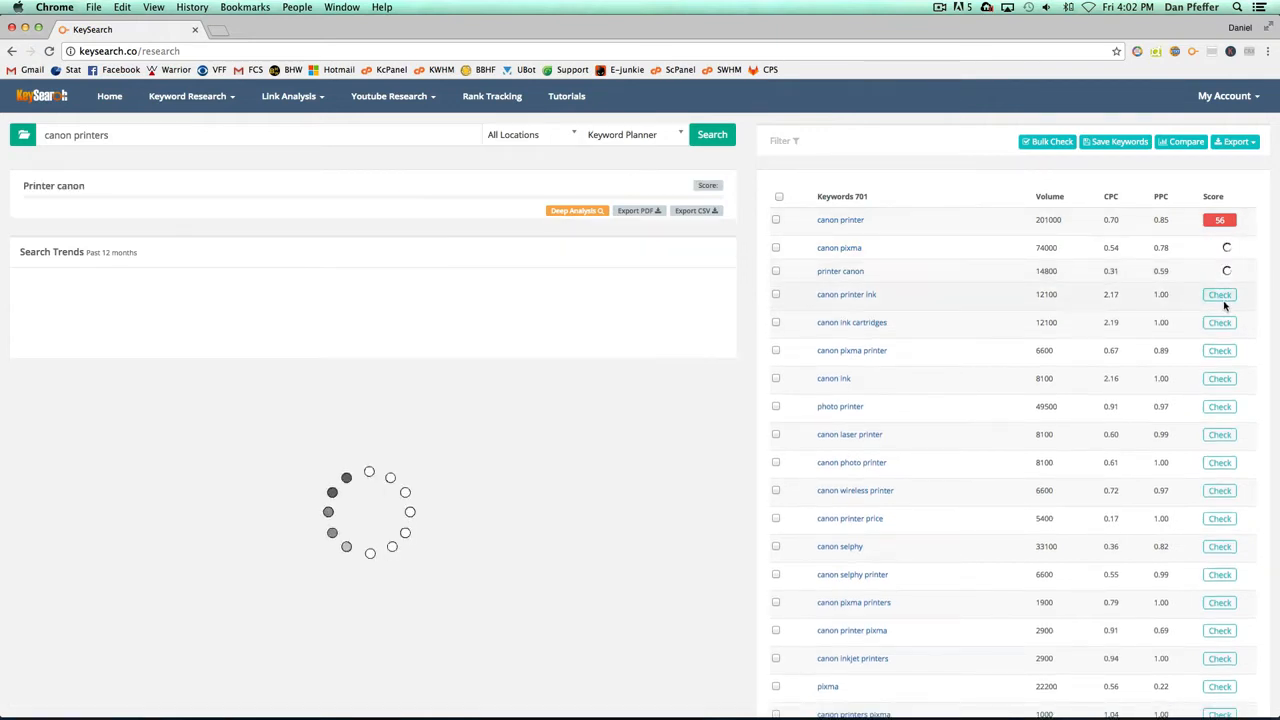
left_click(1220, 294)
left_click(1220, 317)
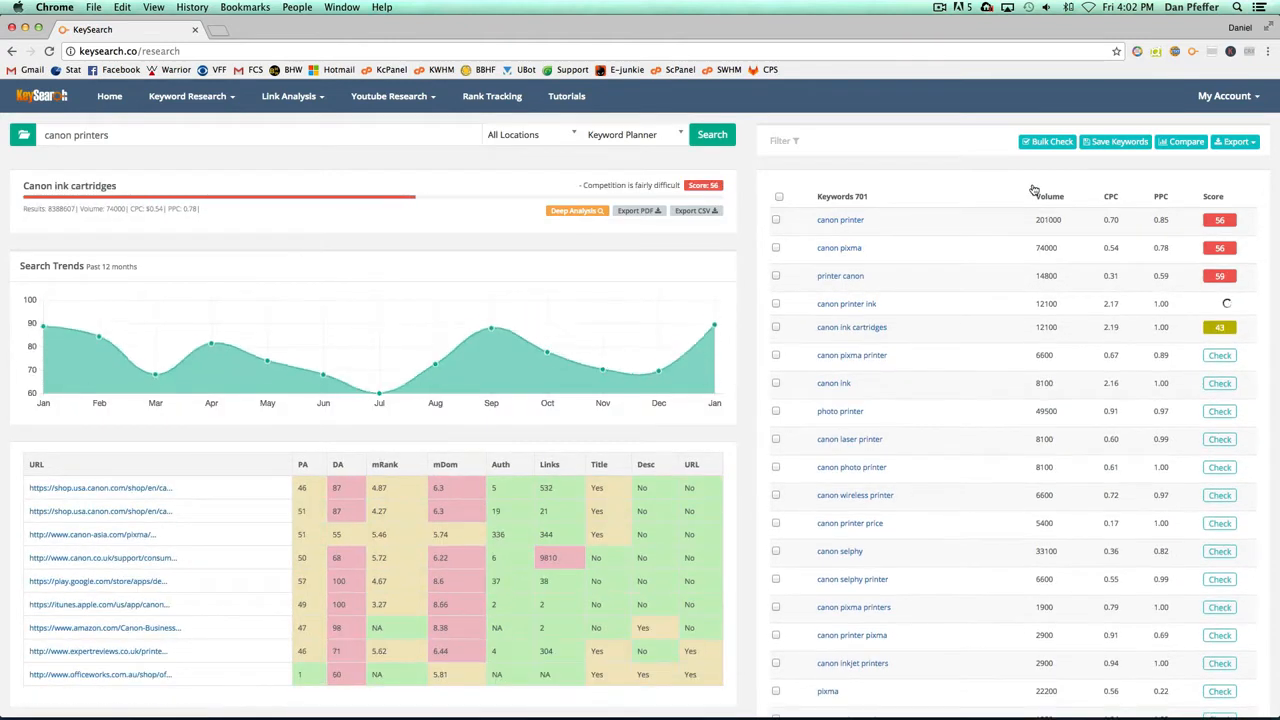
left_click(1219, 355)
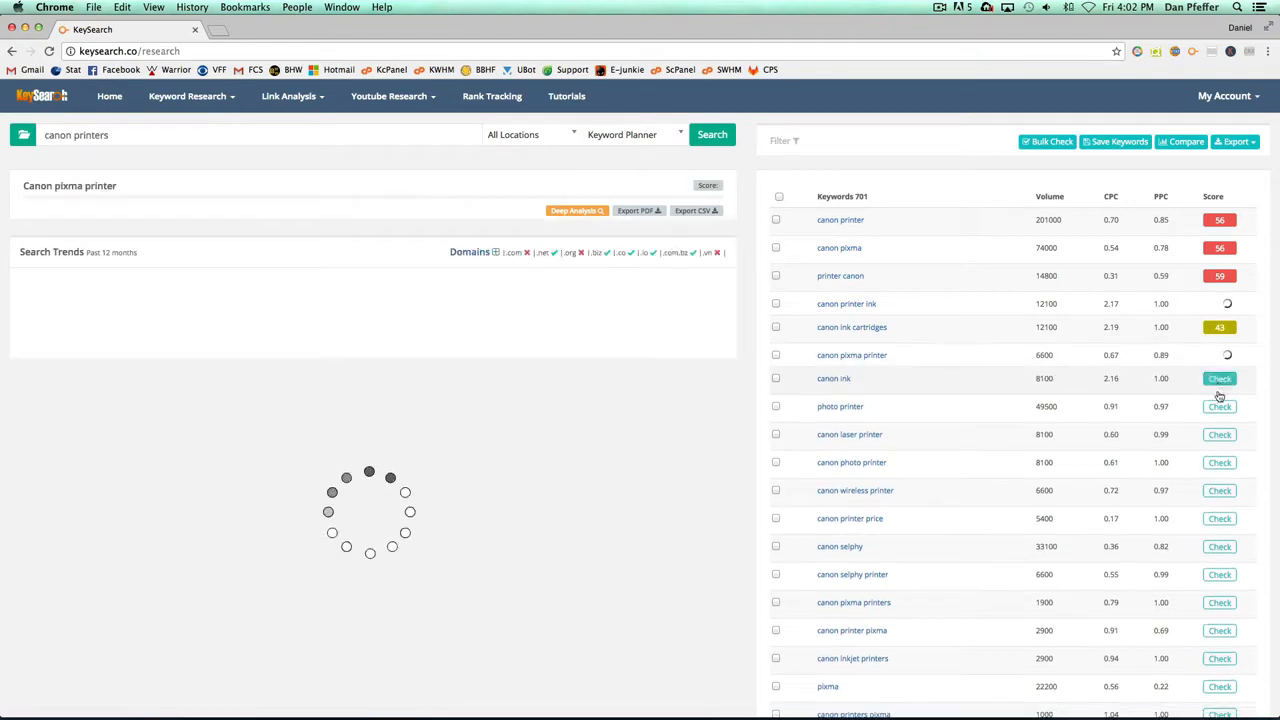
left_click(1219, 383)
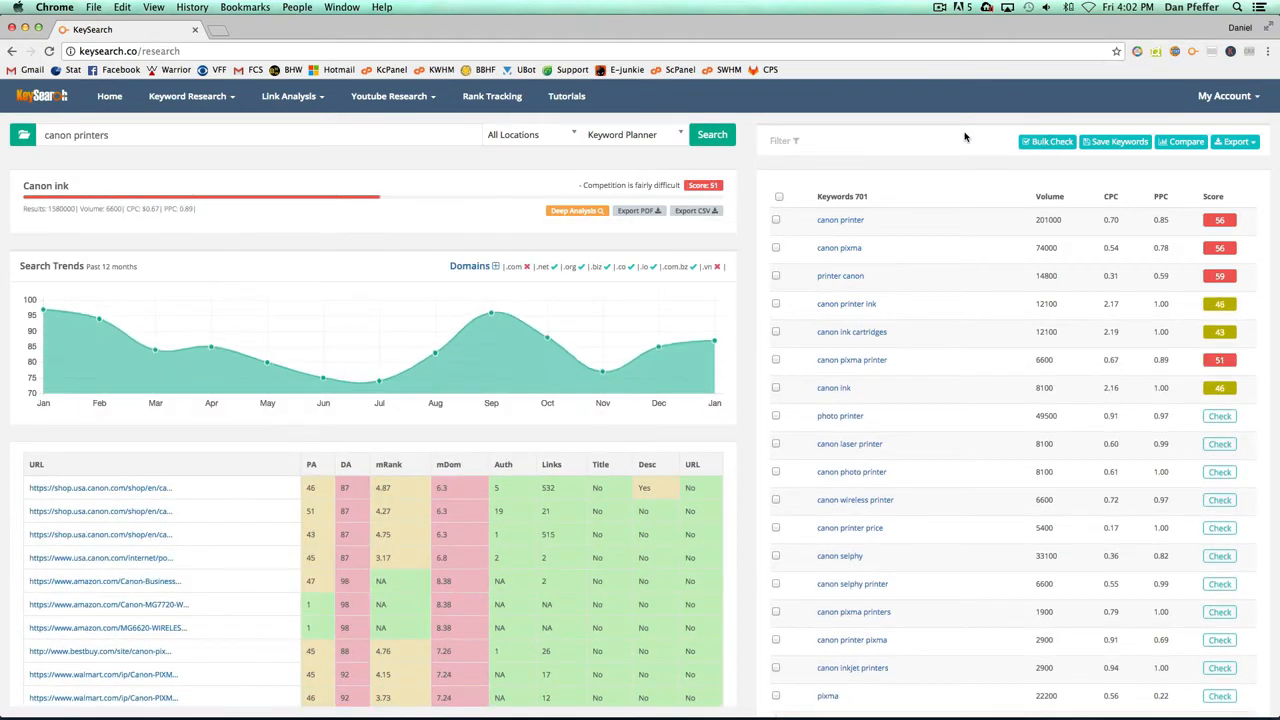
Step: Review the analyses of the already scored keywords one by one, from canon ink back up to canon pixma
left_click(1229, 387)
left_click(1226, 362)
left_click(1224, 333)
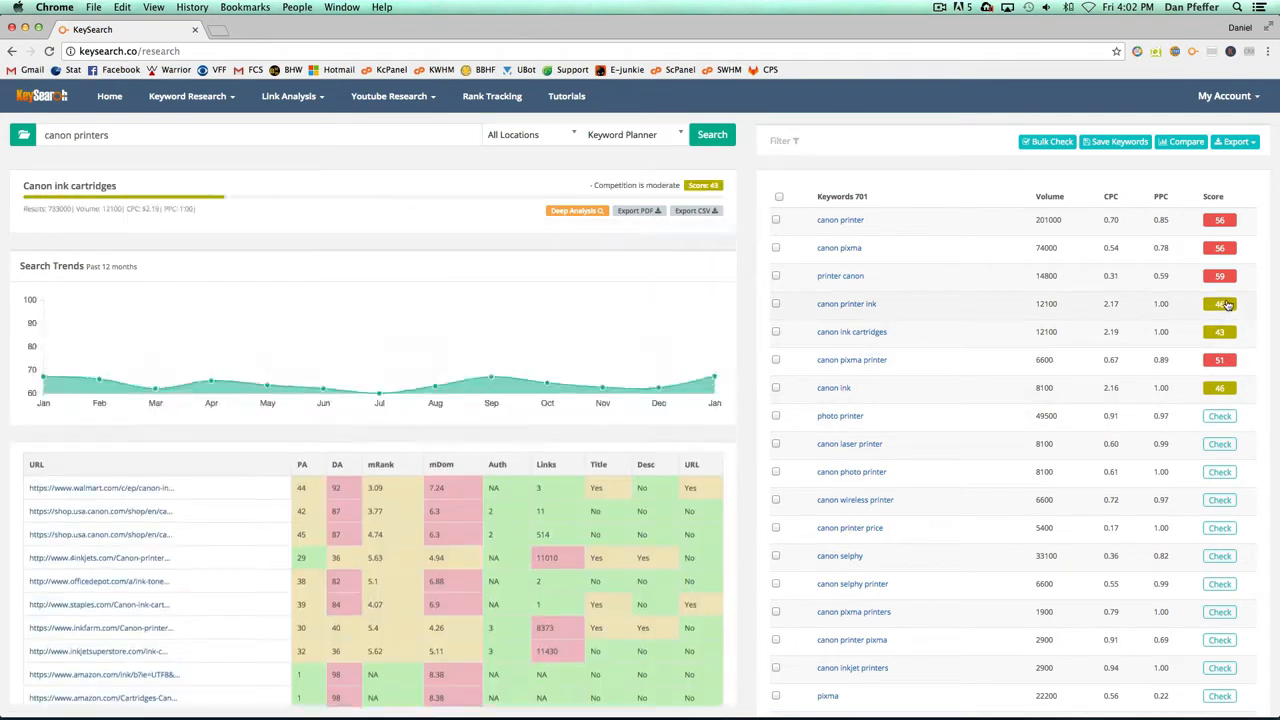
left_click(1221, 304)
left_click(1222, 278)
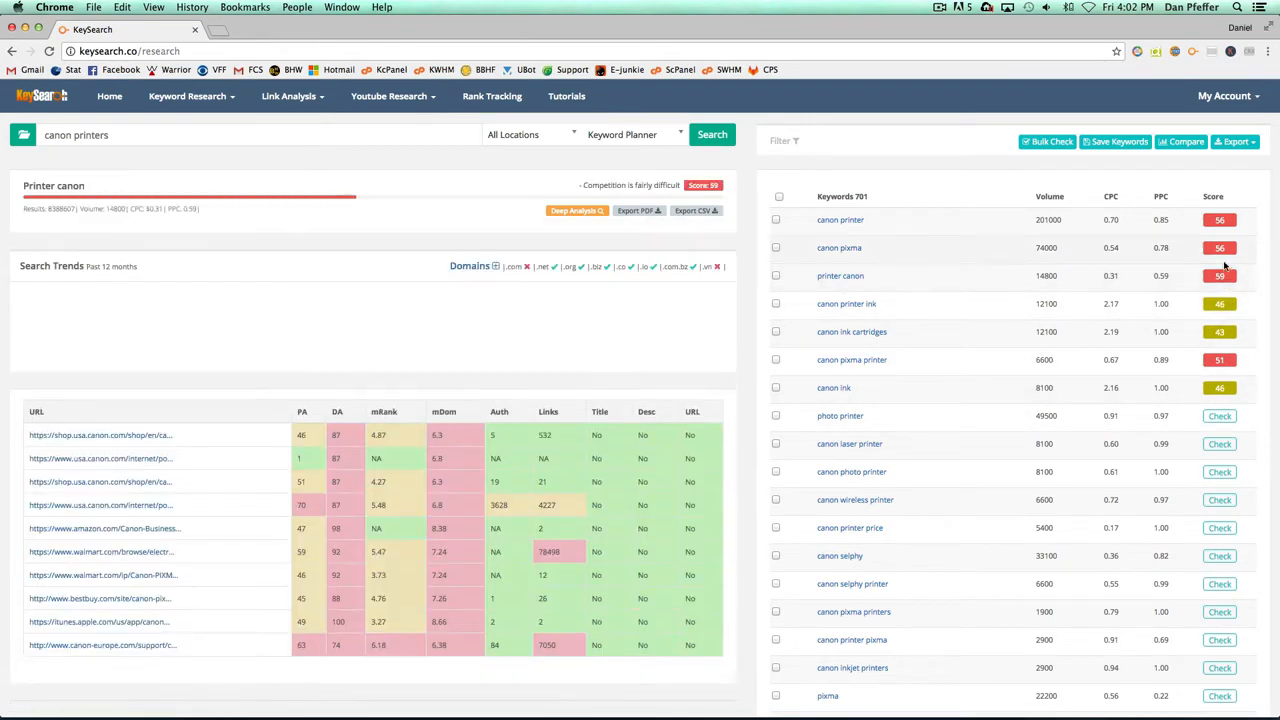
left_click(1220, 248)
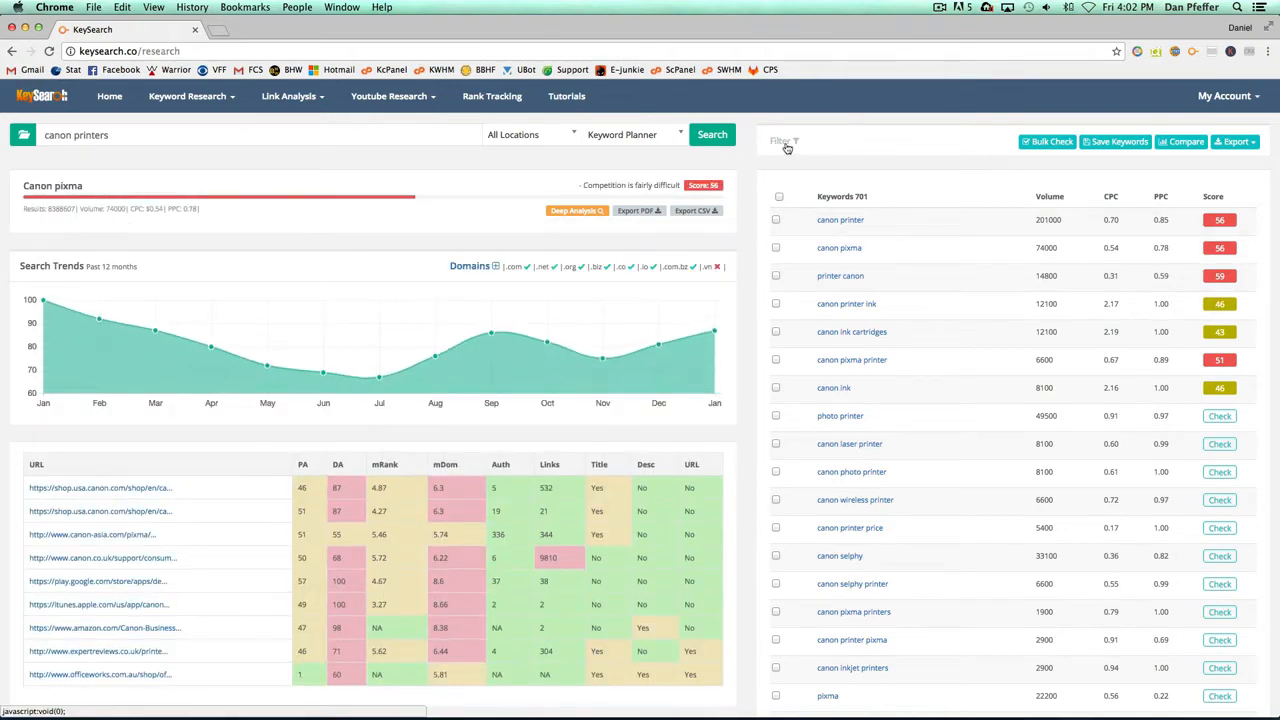
Step: Filter the keyword list to a volume of 1000 to 2000 and a minimum CPC of 2
left_click(786, 143)
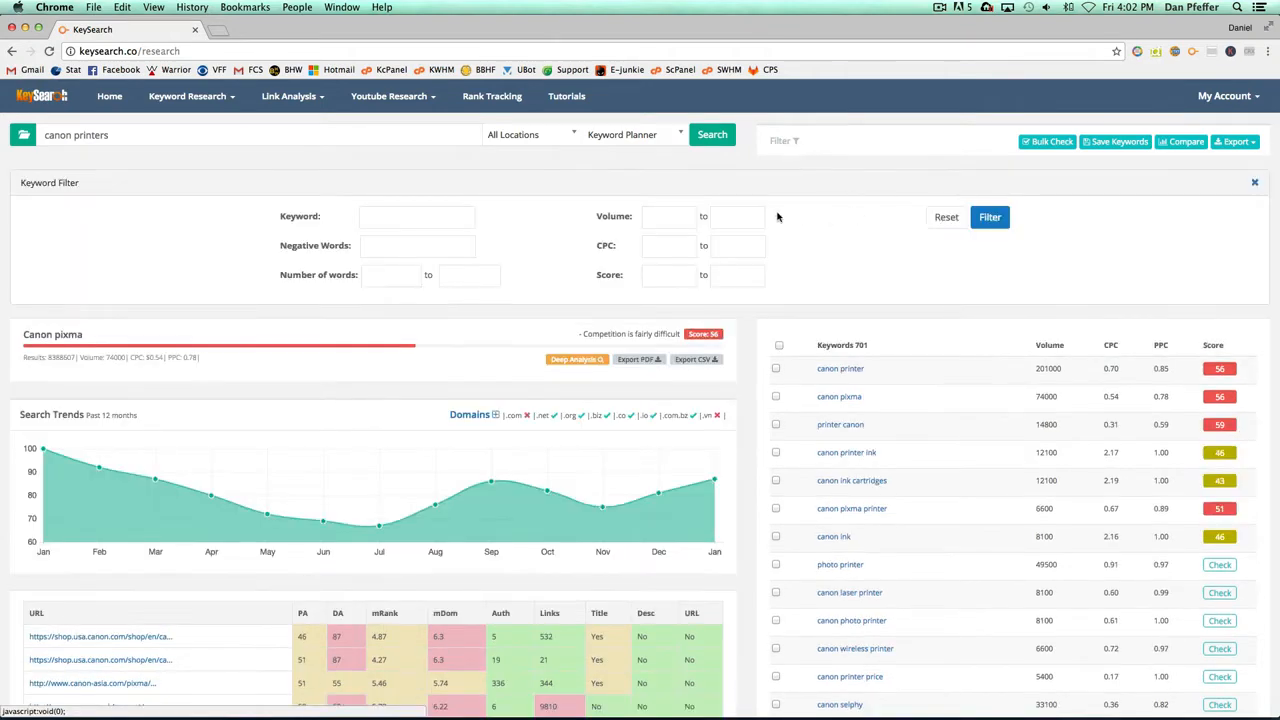
left_click(672, 218)
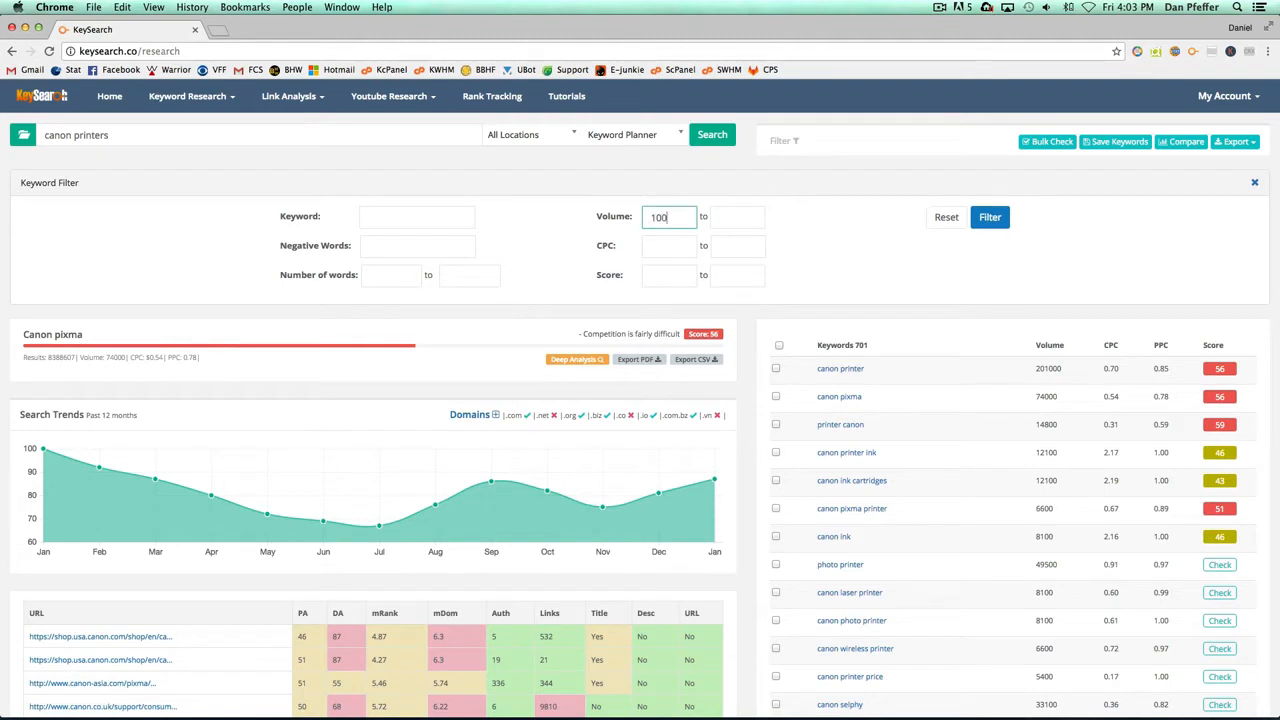
type("2000")
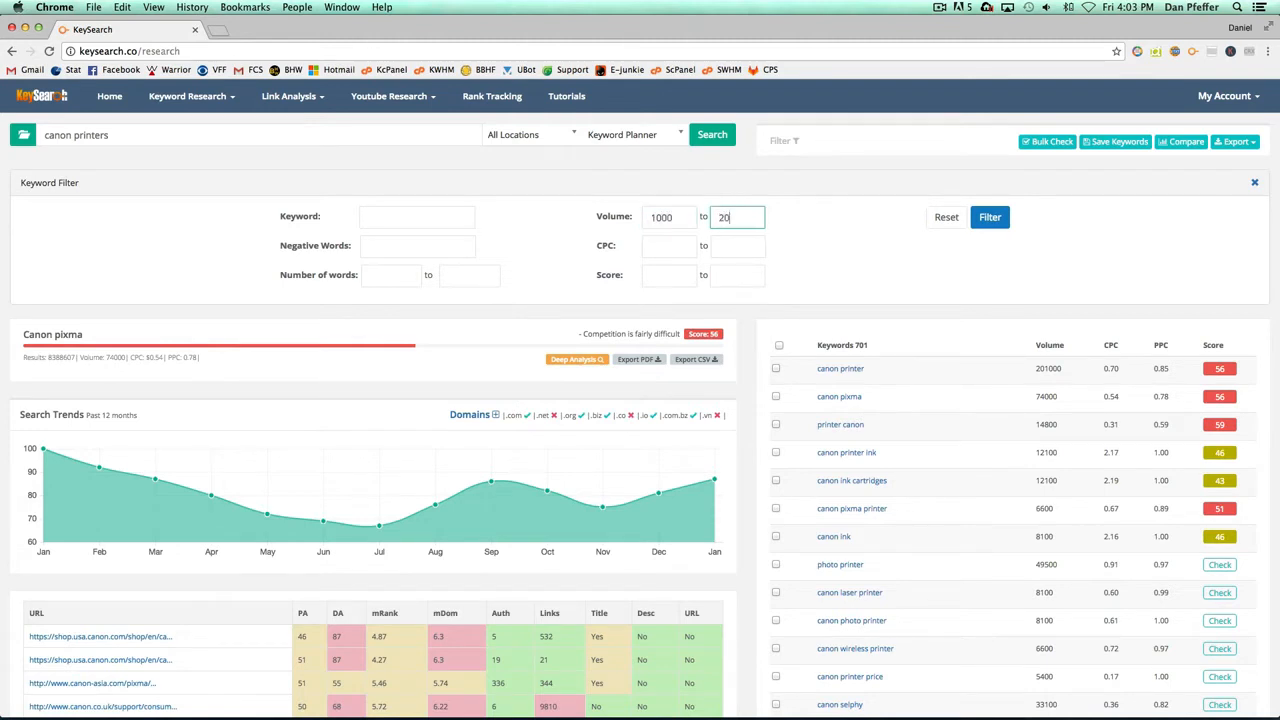
key("Tab")
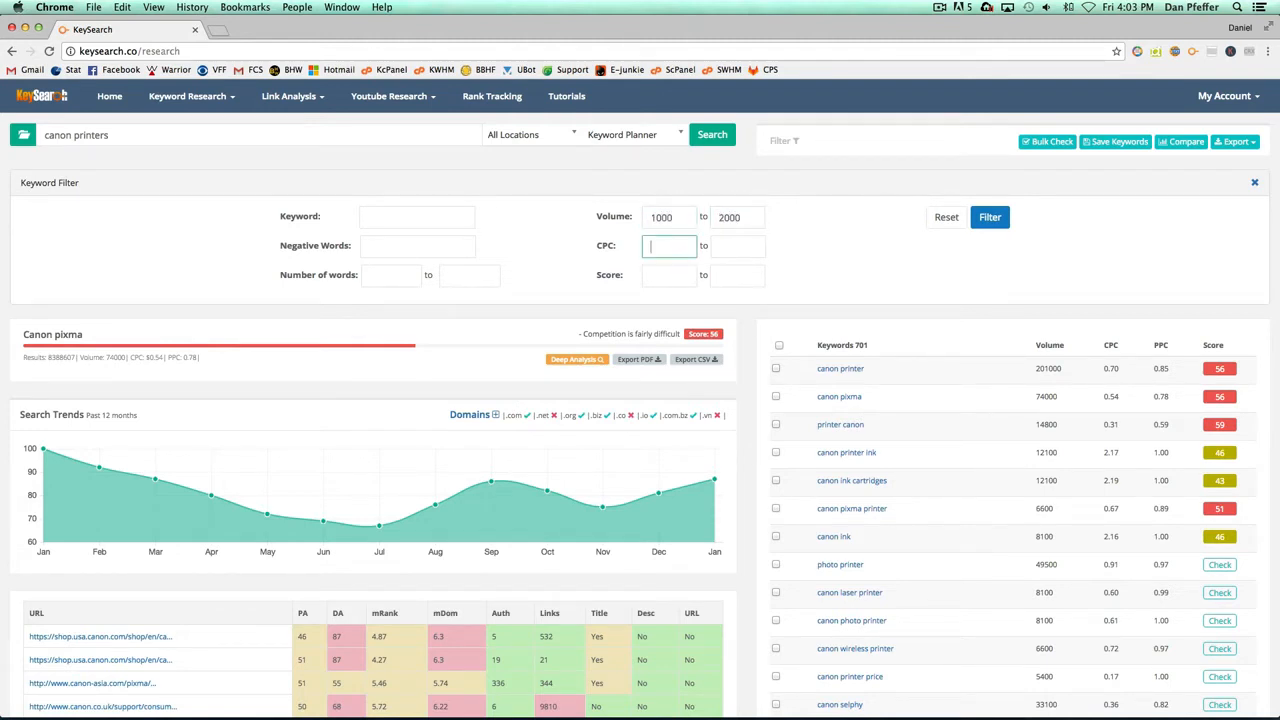
type("2")
left_click(994, 227)
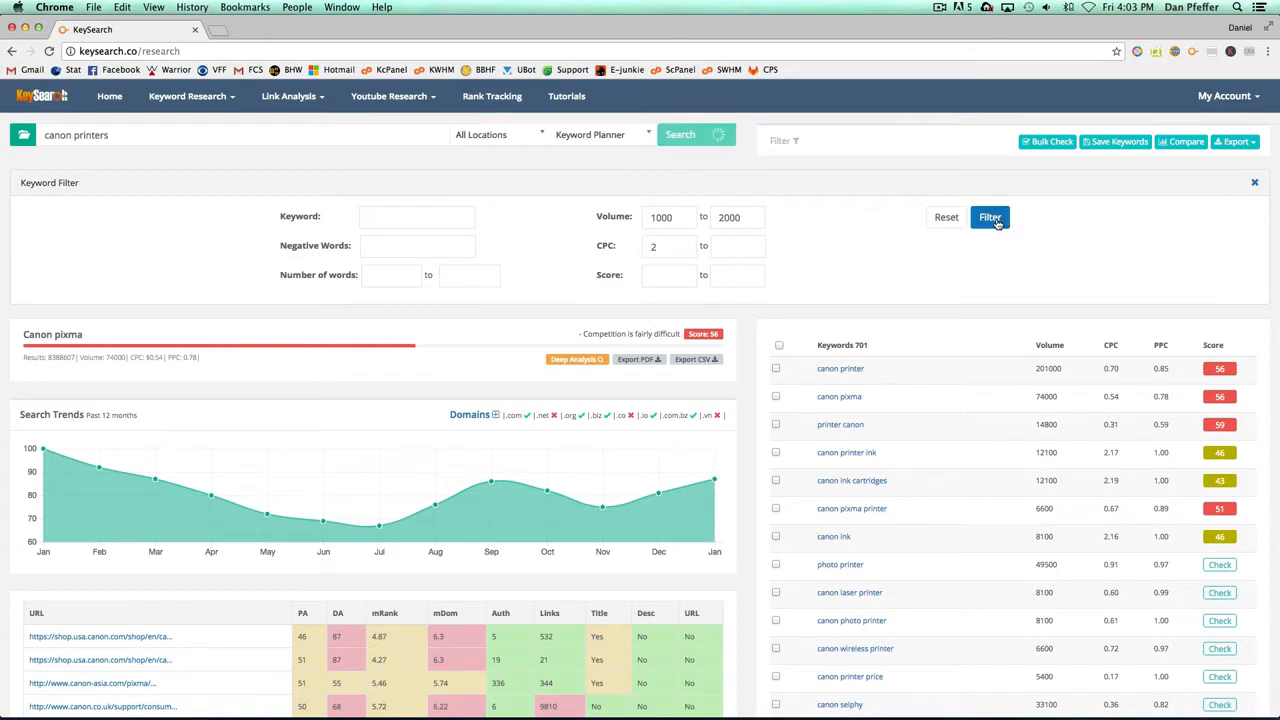
Step: Bulk check the difficulty scores of all the filtered keywords and open the analysis of wide format printers
left_click(1255, 184)
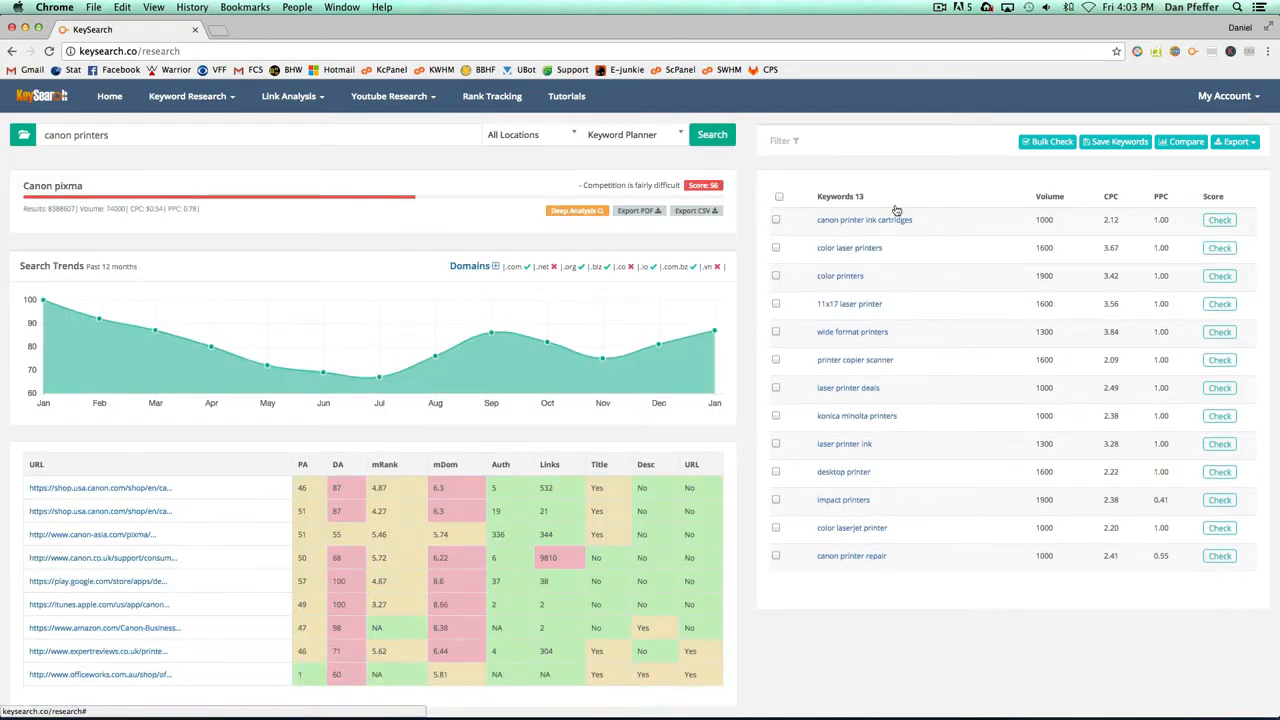
left_click(780, 197)
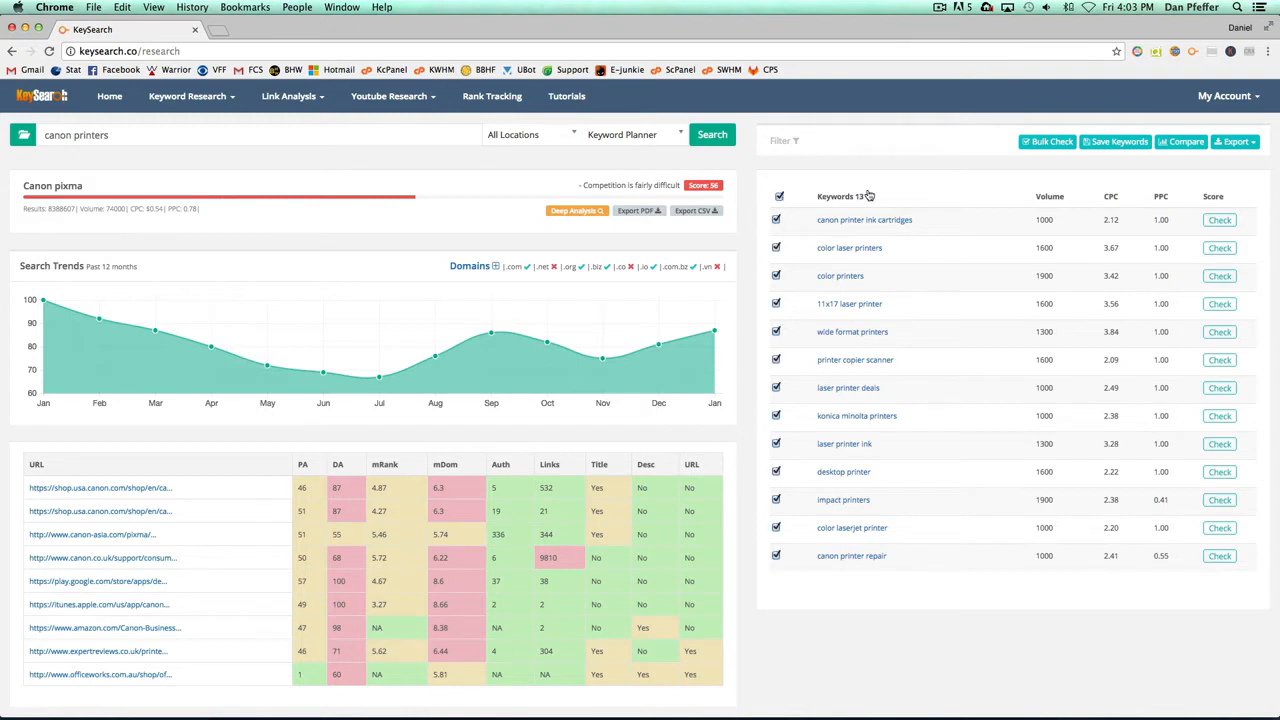
left_click(1048, 141)
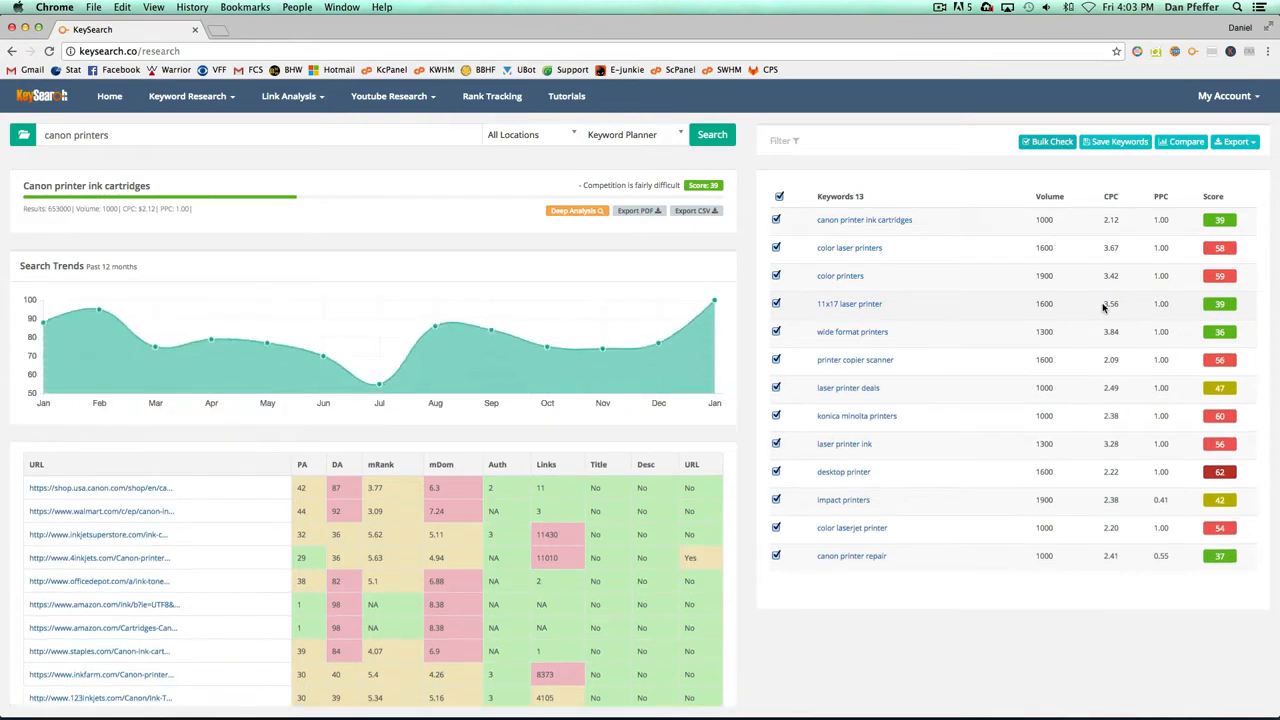
left_click(1226, 337)
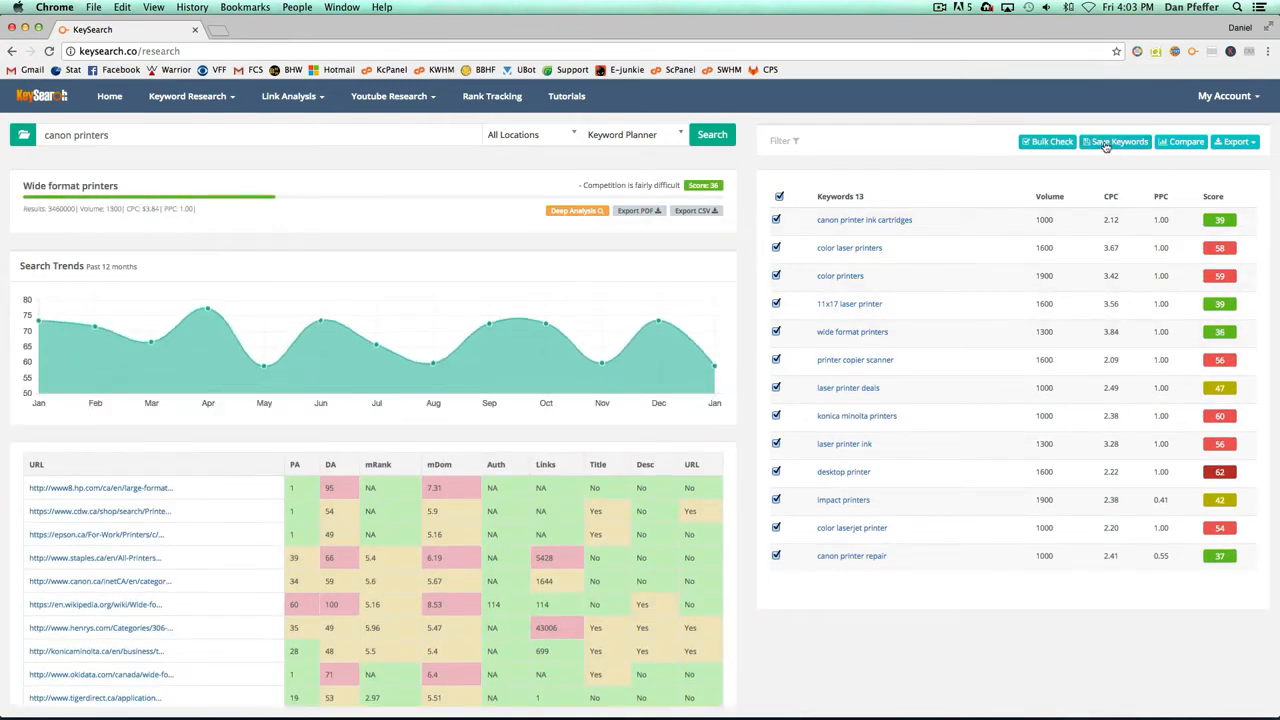
Step: Select only canon printer ink cartridges, 11x17 laser printer, wide format printers and canon printer repair in the keyword list
left_click(777, 197)
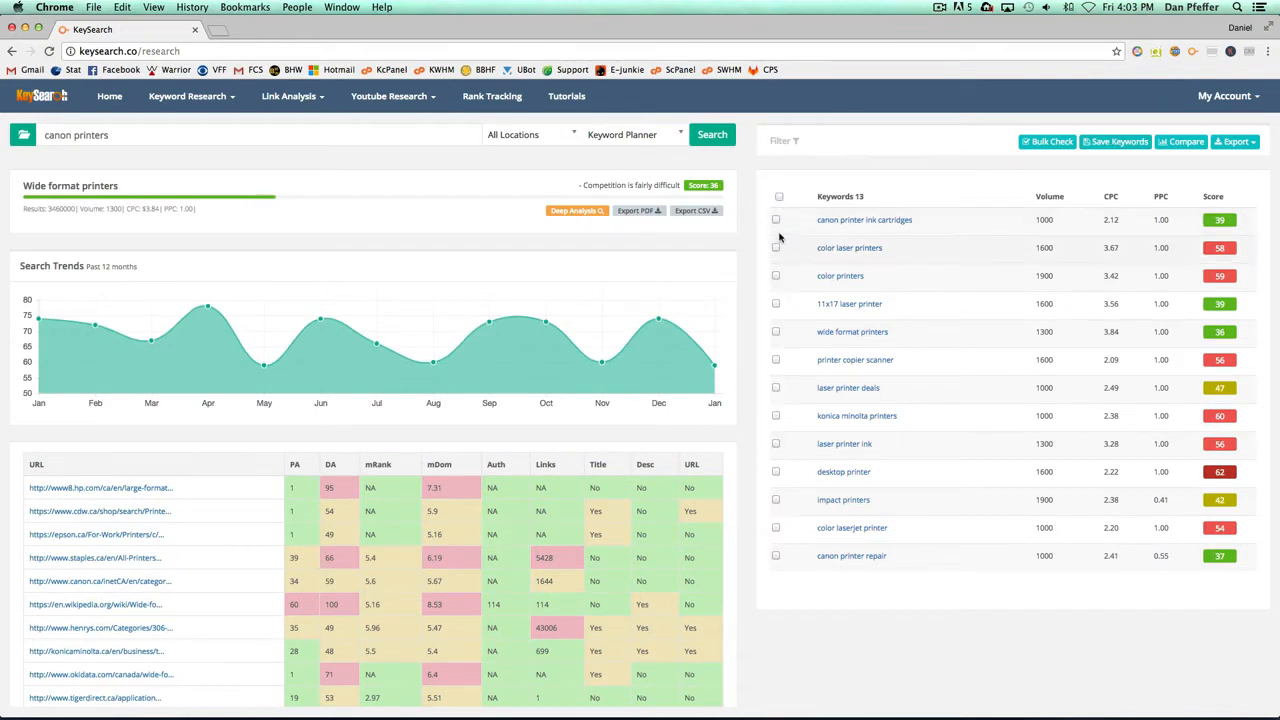
left_click(776, 219)
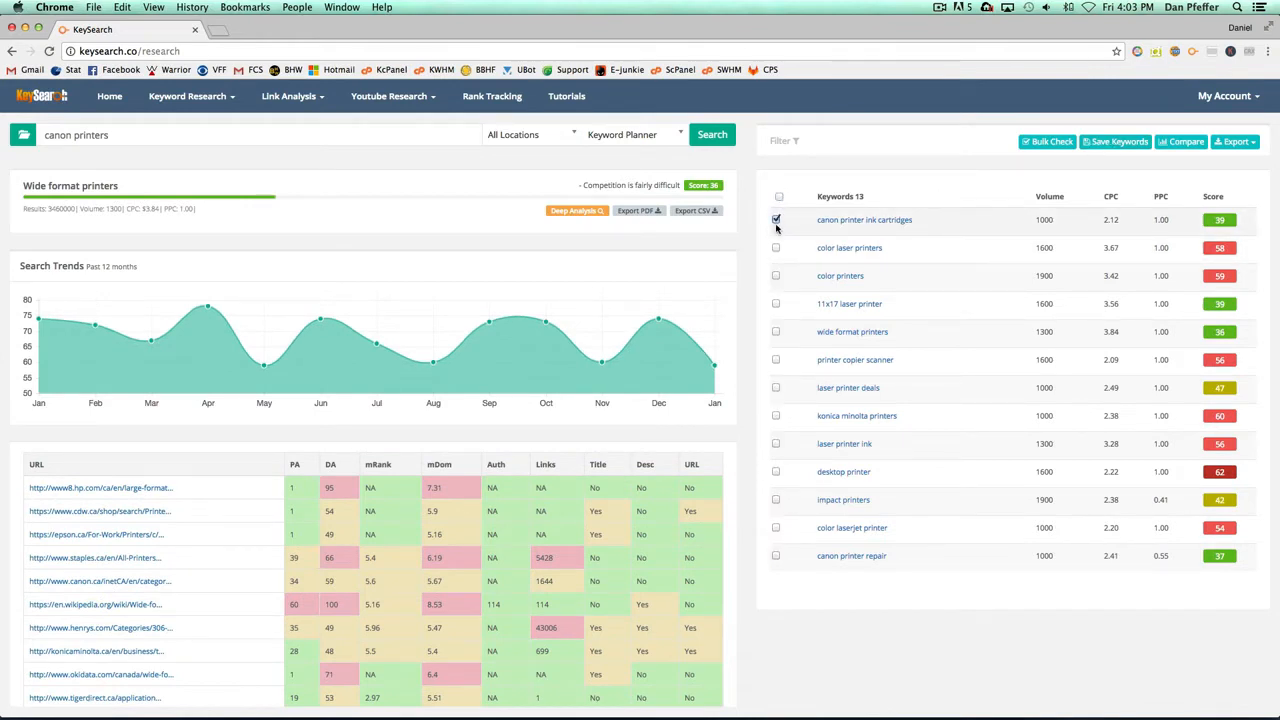
left_click(776, 304)
left_click(777, 332)
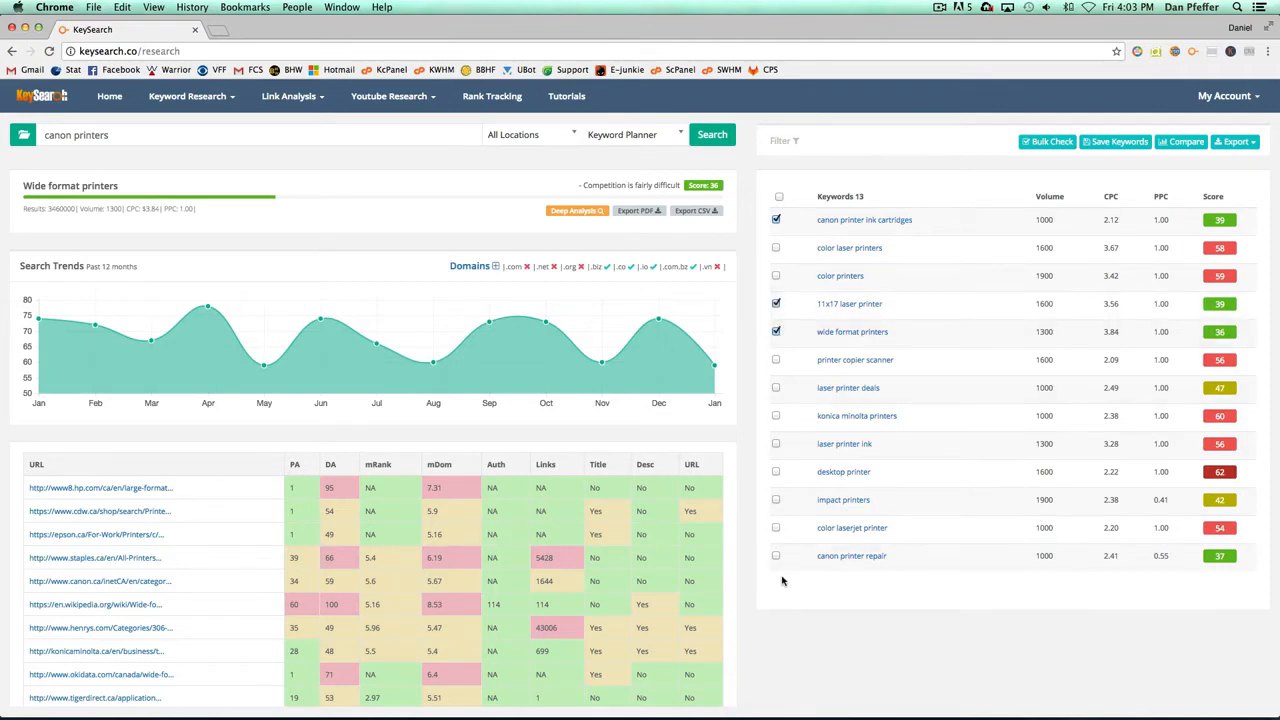
left_click(776, 557)
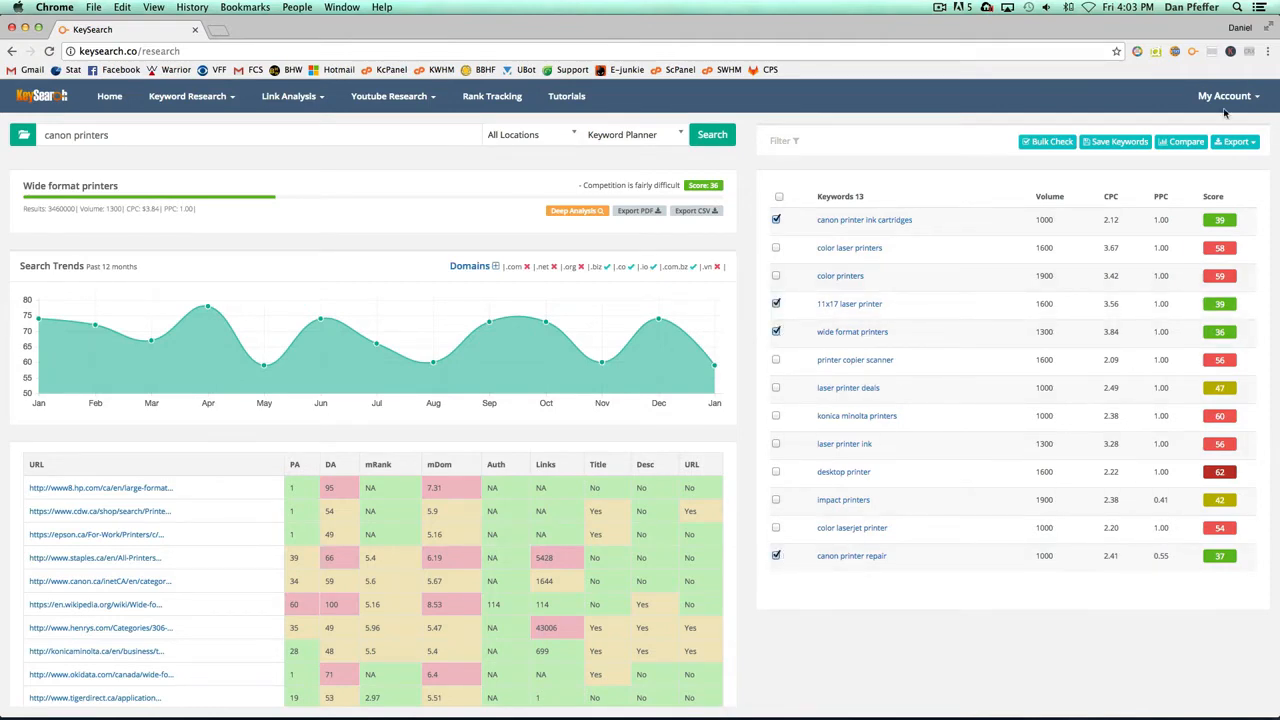
Step: Look through the list choices for saving the selected keywords, including adding to a new list, and close Manage Lists
left_click(1120, 142)
left_click(571, 153)
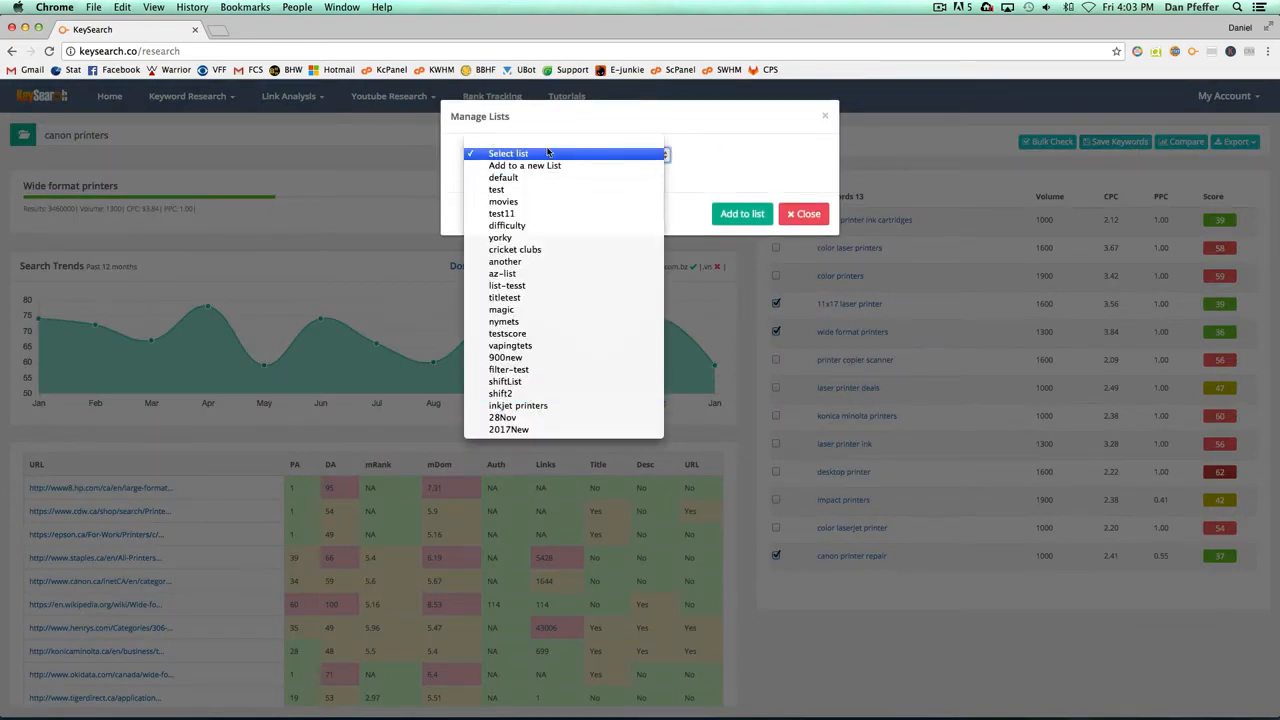
left_click(692, 134)
left_click(586, 155)
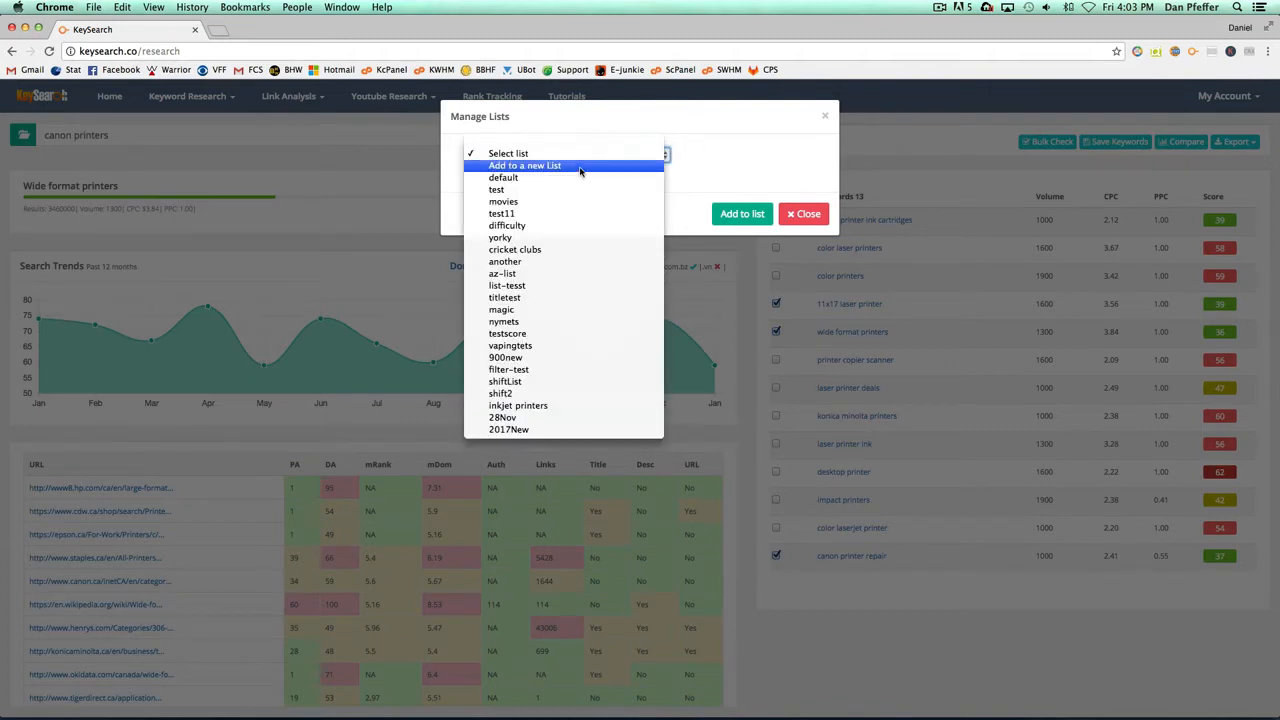
left_click(581, 166)
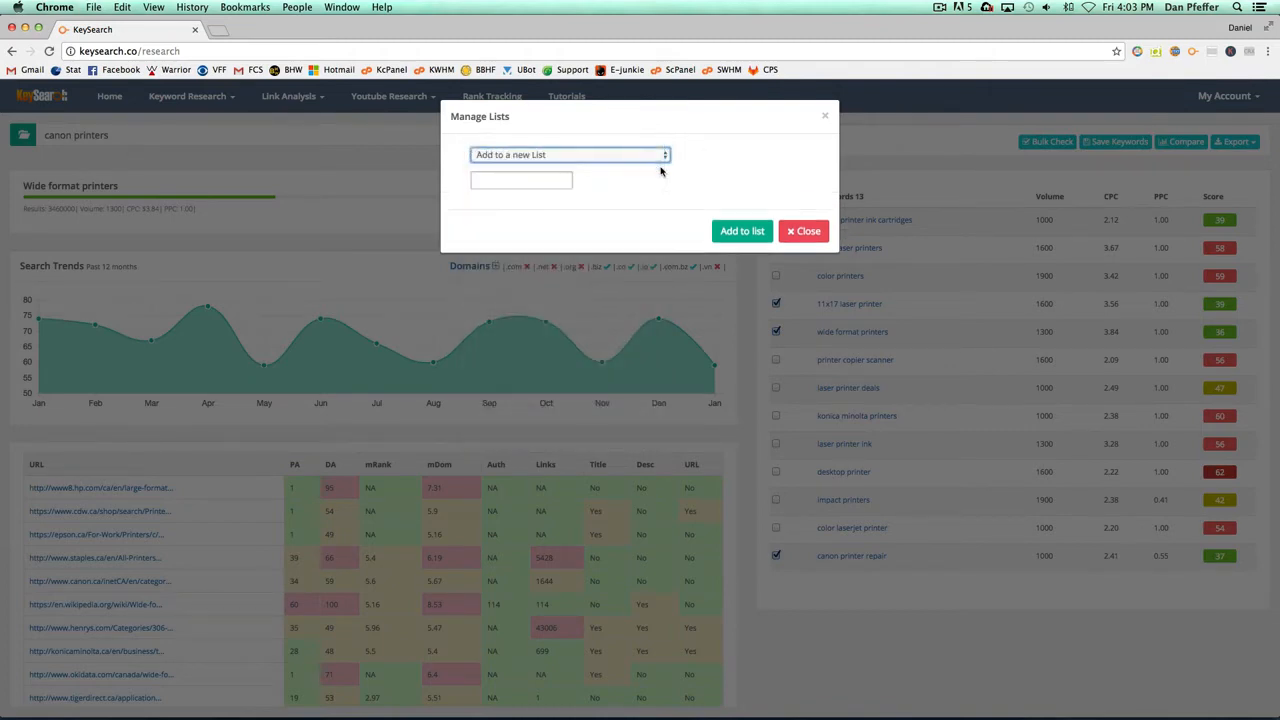
left_click(803, 232)
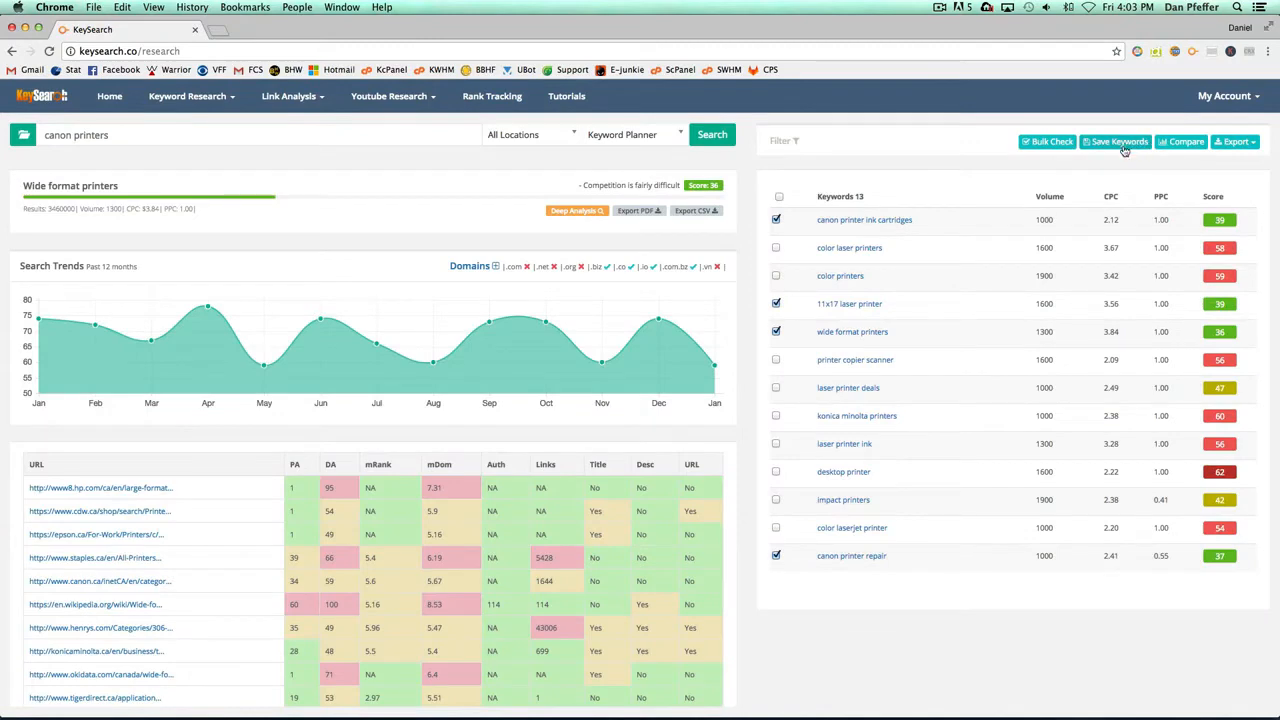
Step: Compare the four selected keywords, examine their search trends and URL metrics, and close the comparison
left_click(1180, 142)
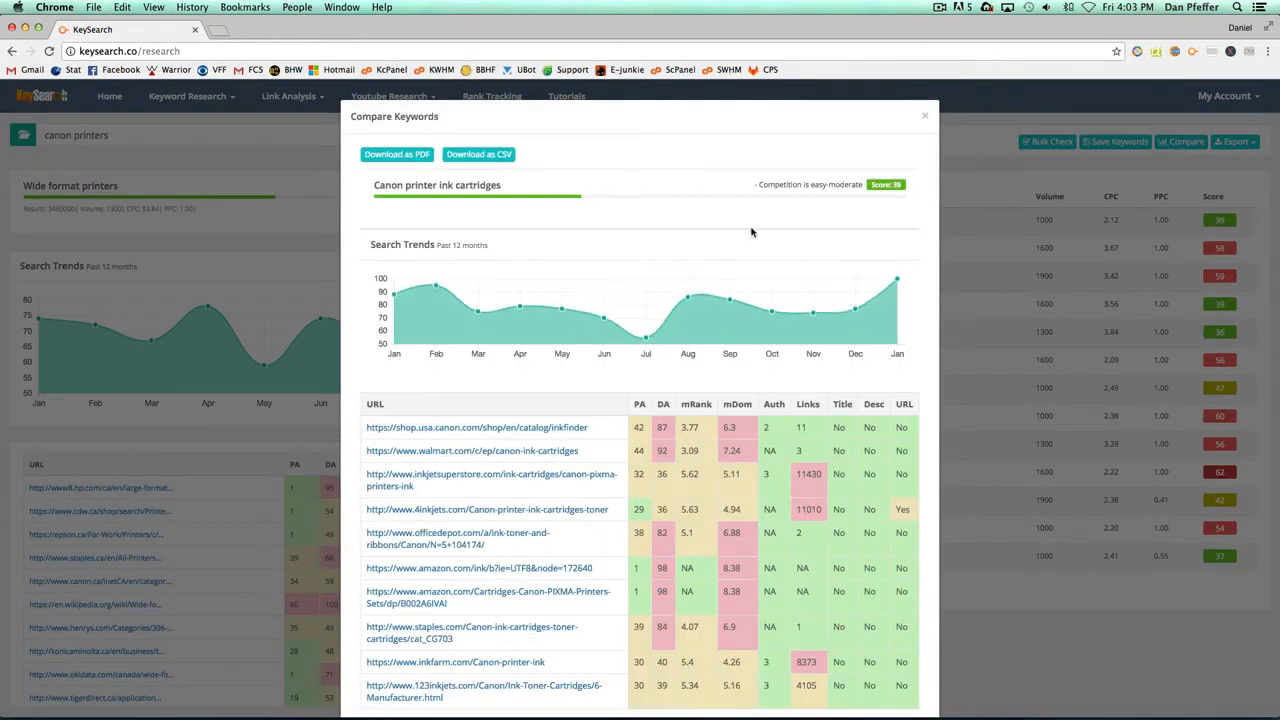
scroll(761, 229, "down", 3)
scroll(761, 229, "up", 3)
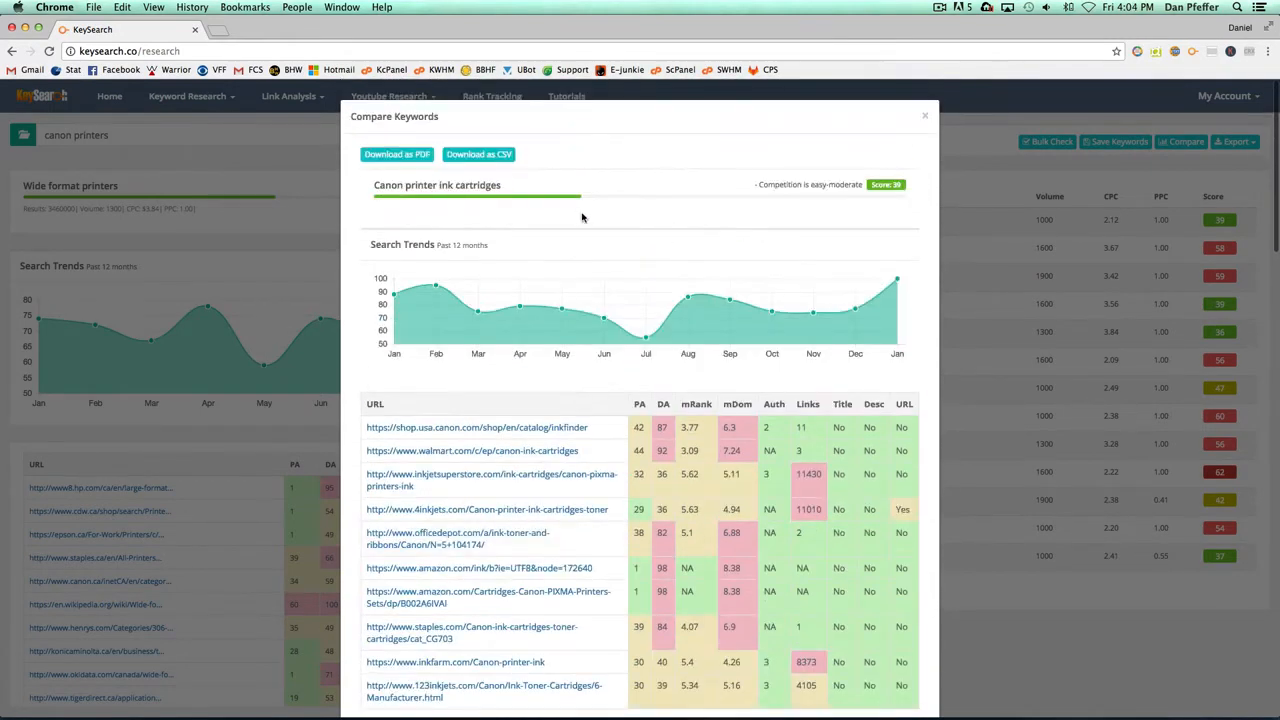
scroll(590, 215, "down", 15)
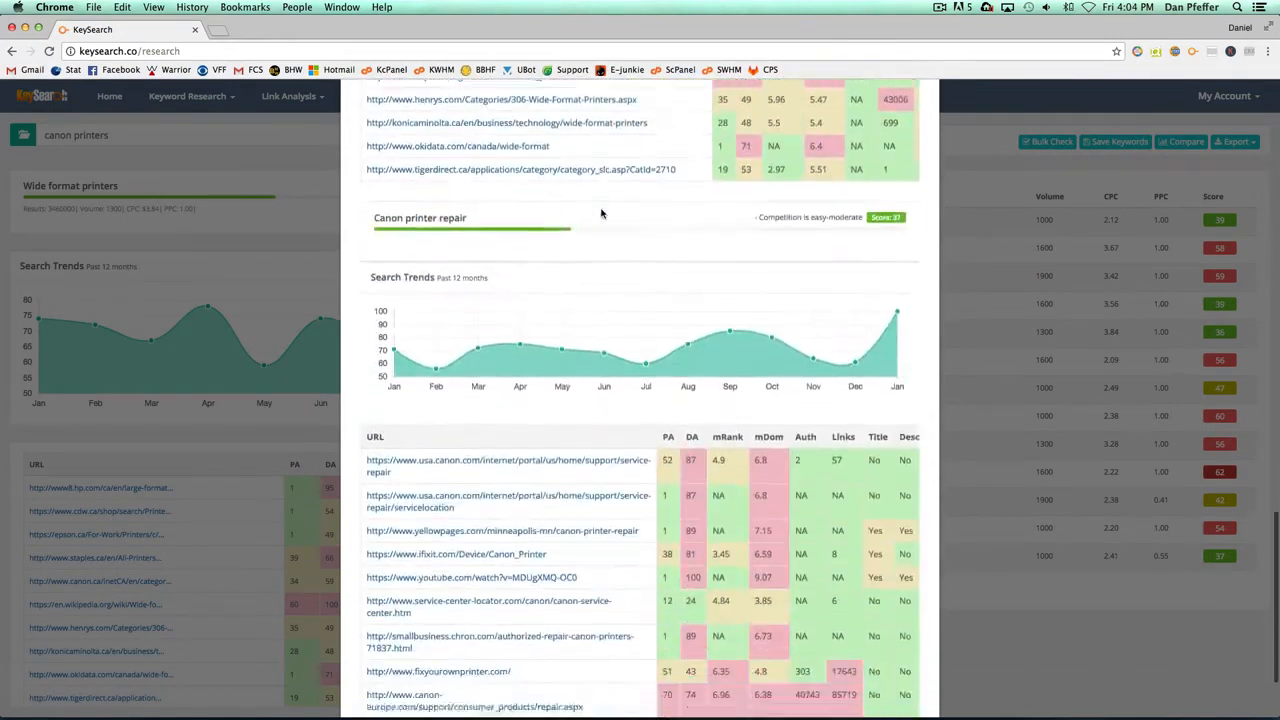
scroll(601, 213, "down", 3)
scroll(601, 213, "up", 20)
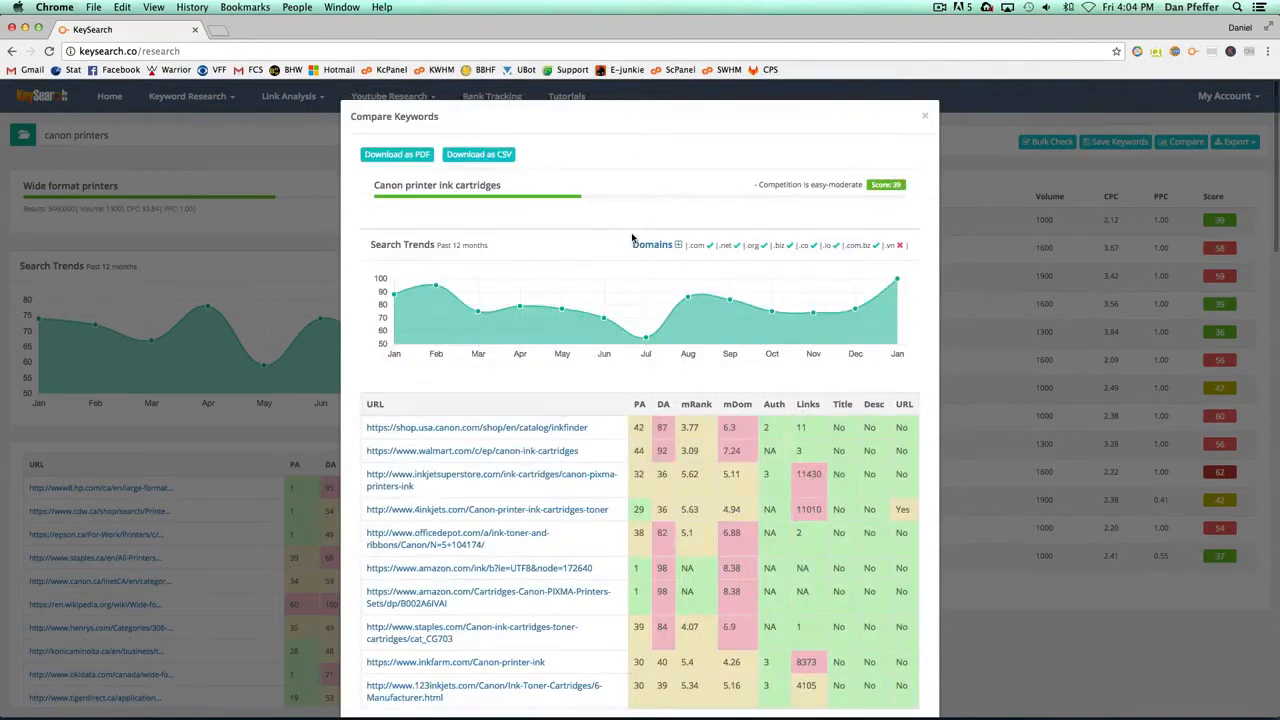
scroll(632, 238, "down", 15)
scroll(634, 238, "up", 20)
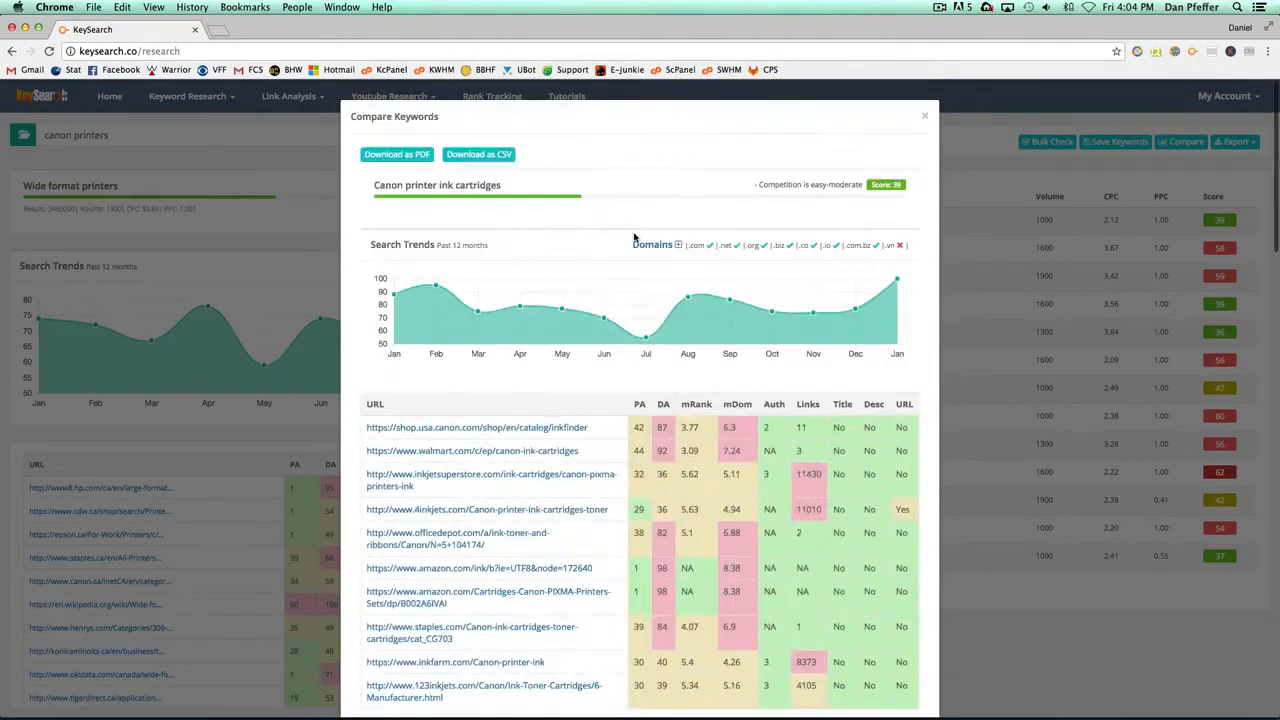
scroll(732, 226, "down", 4)
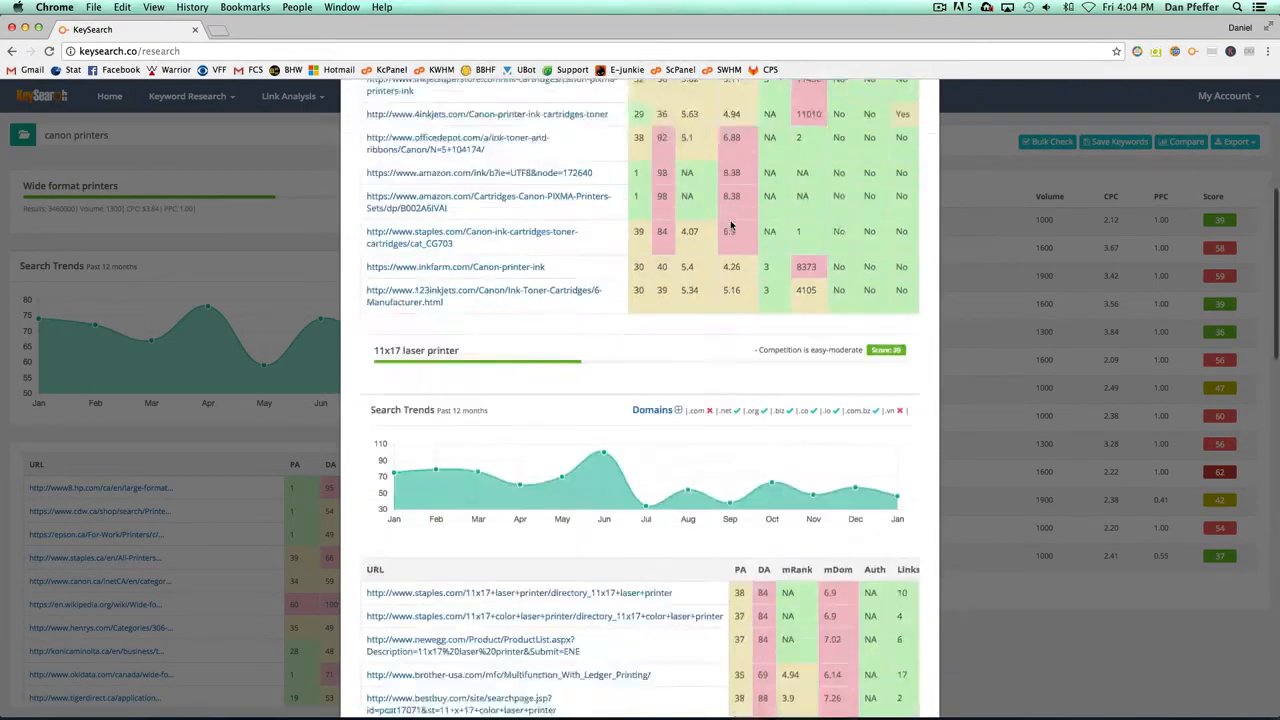
scroll(730, 226, "down", 10)
scroll(730, 220, "up", 8)
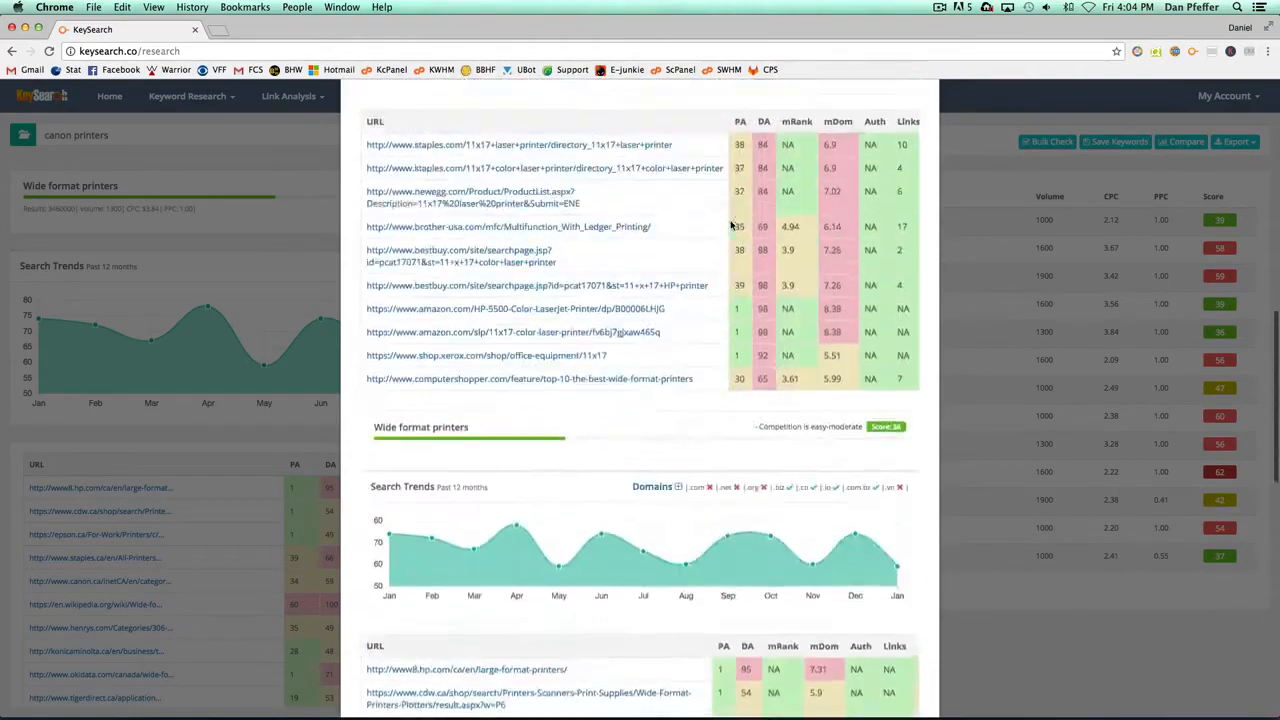
scroll(730, 225, "up", 10)
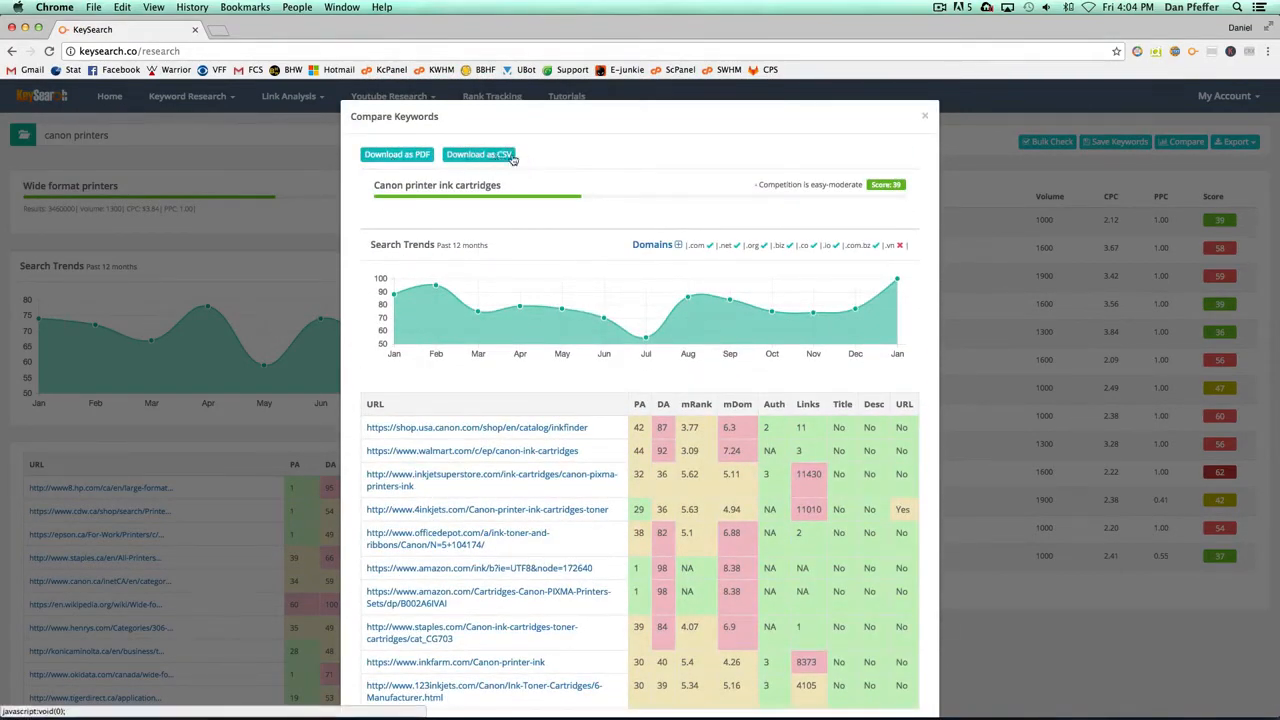
left_click(924, 117)
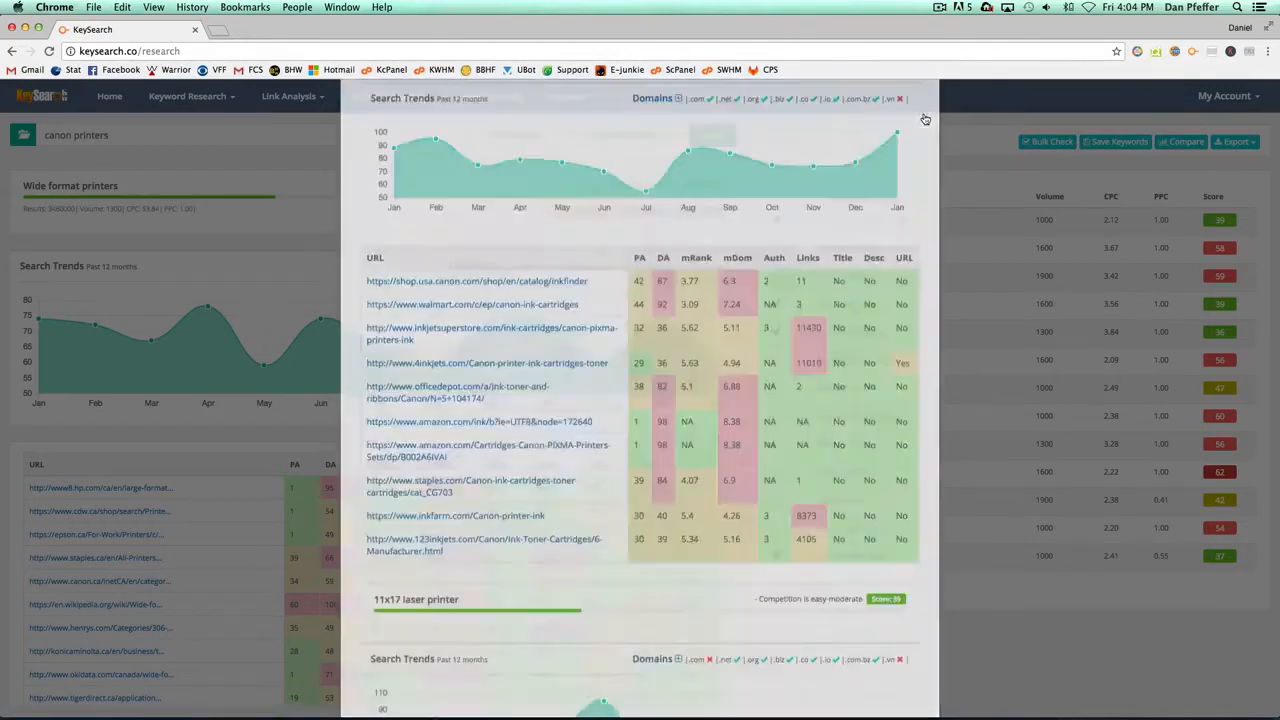
Step: View the export formats and the PDF export's custom name and header image options, and close without downloading
left_click(1234, 142)
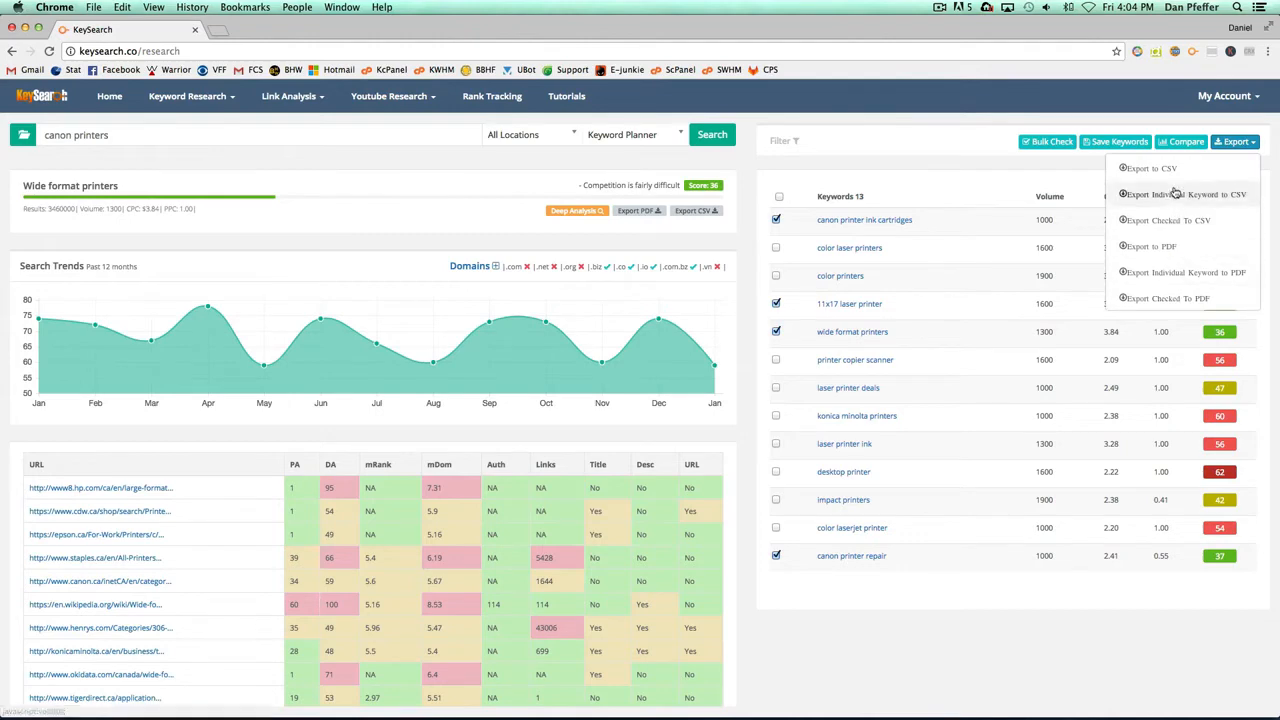
left_click(1158, 247)
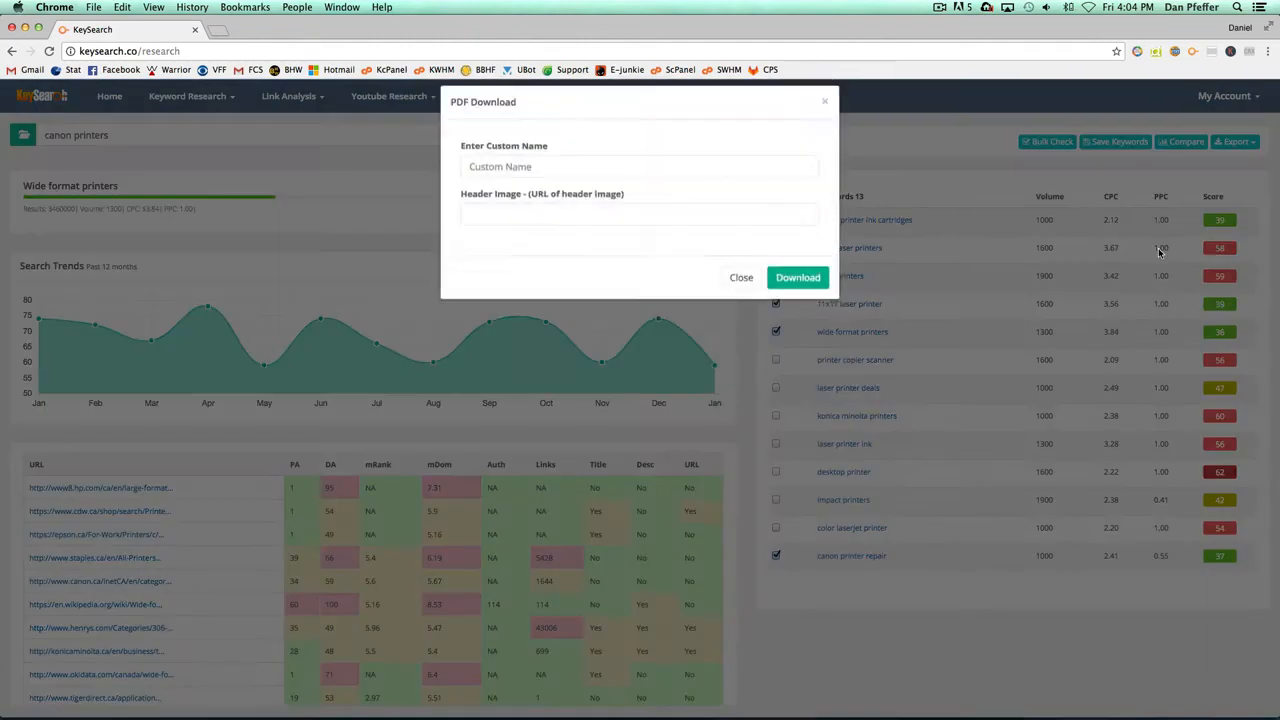
left_click(530, 184)
left_click(507, 229)
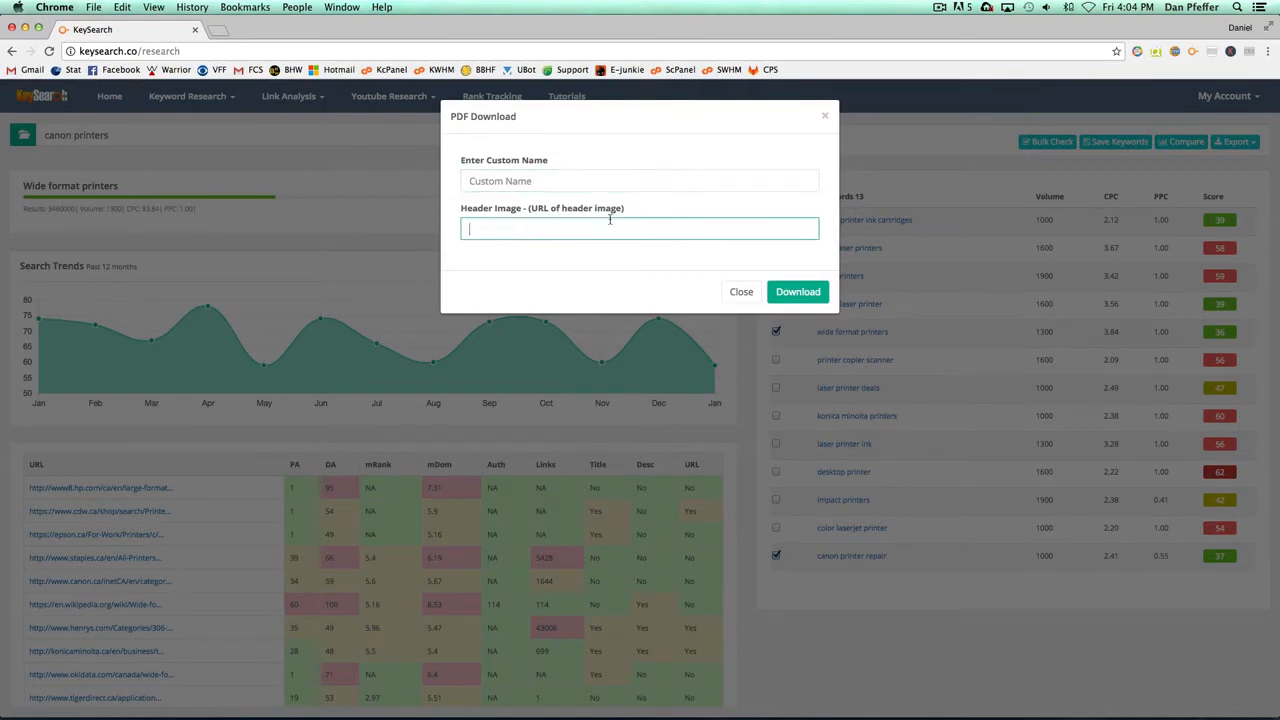
left_click(740, 293)
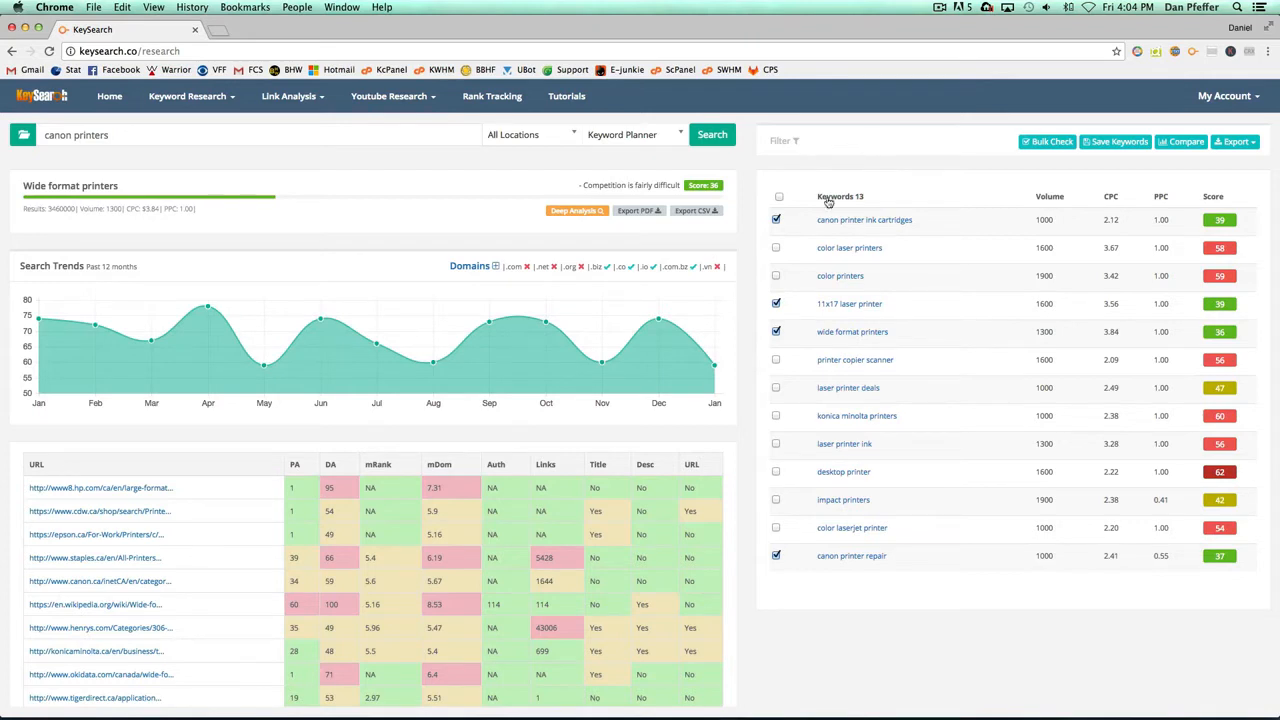
Step: Clear the selection of all keywords and open the Quick Difficulty tool
left_click(779, 197)
left_click(779, 197)
left_click(176, 97)
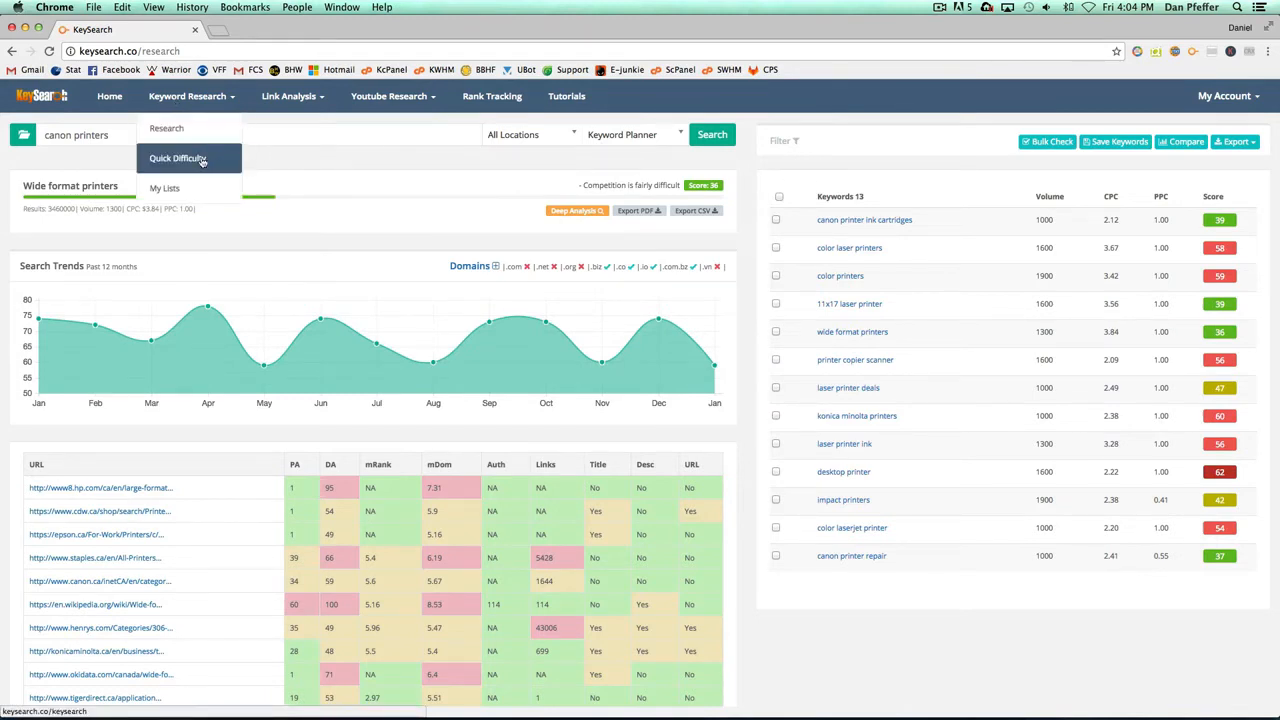
left_click(201, 160)
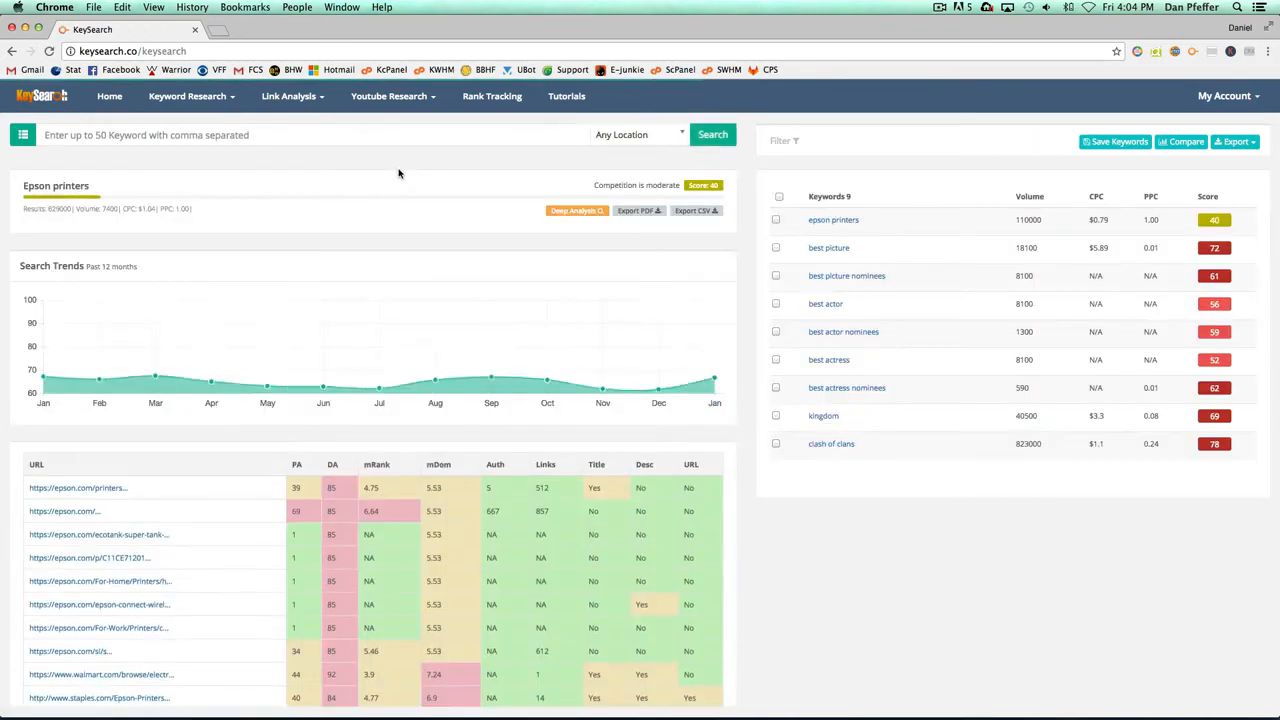
Step: Run a Quick Difficulty search for iphone 7, iphone6 and samsung with any location
left_click(521, 132)
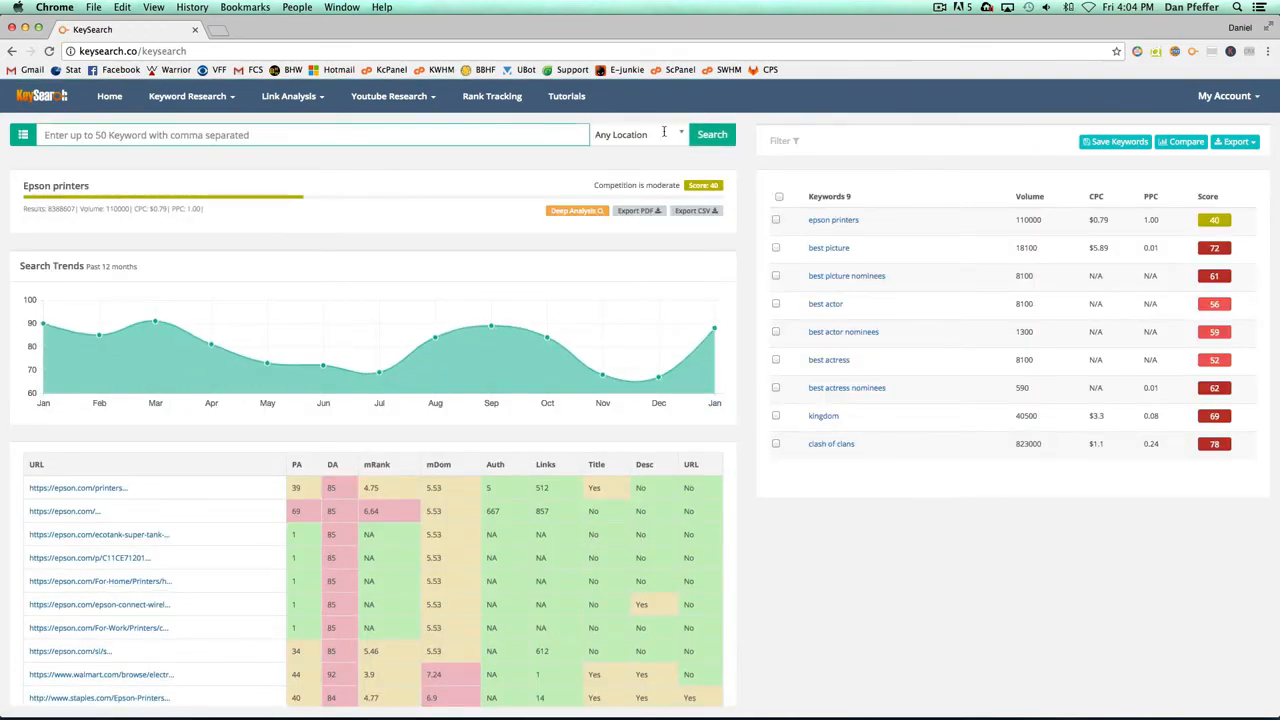
left_click(479, 130)
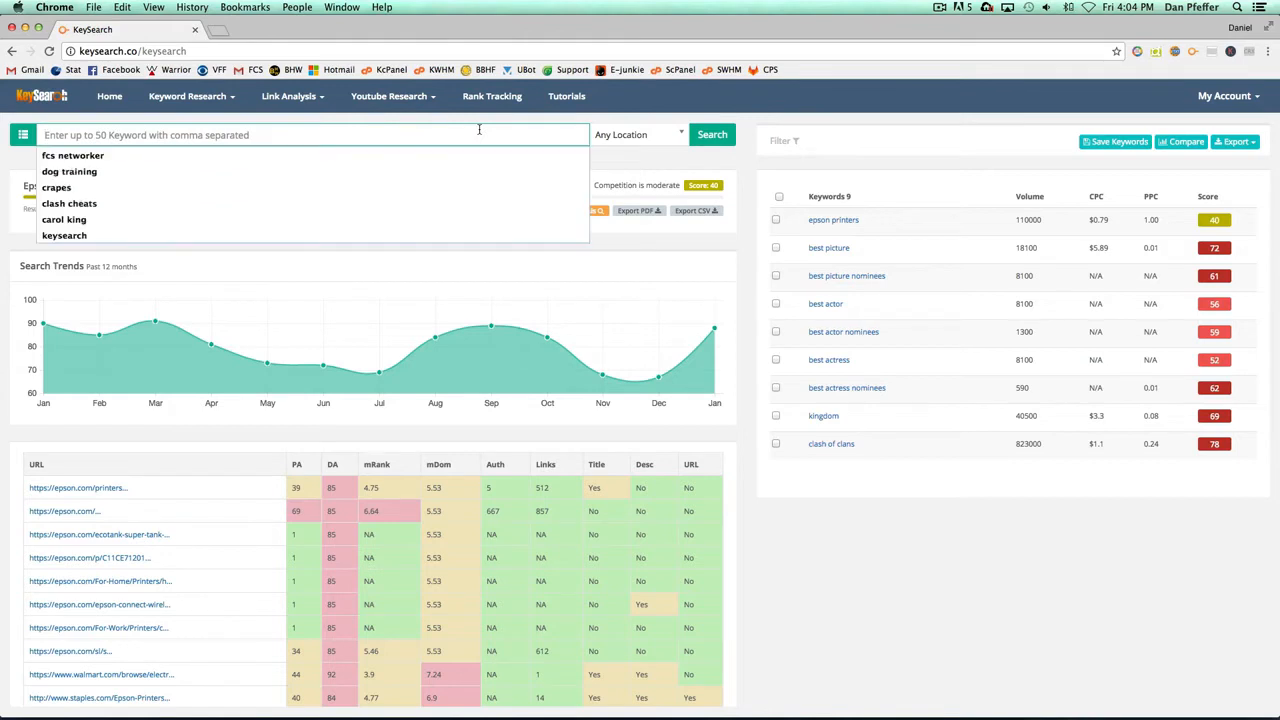
left_click(597, 134)
left_click(526, 177)
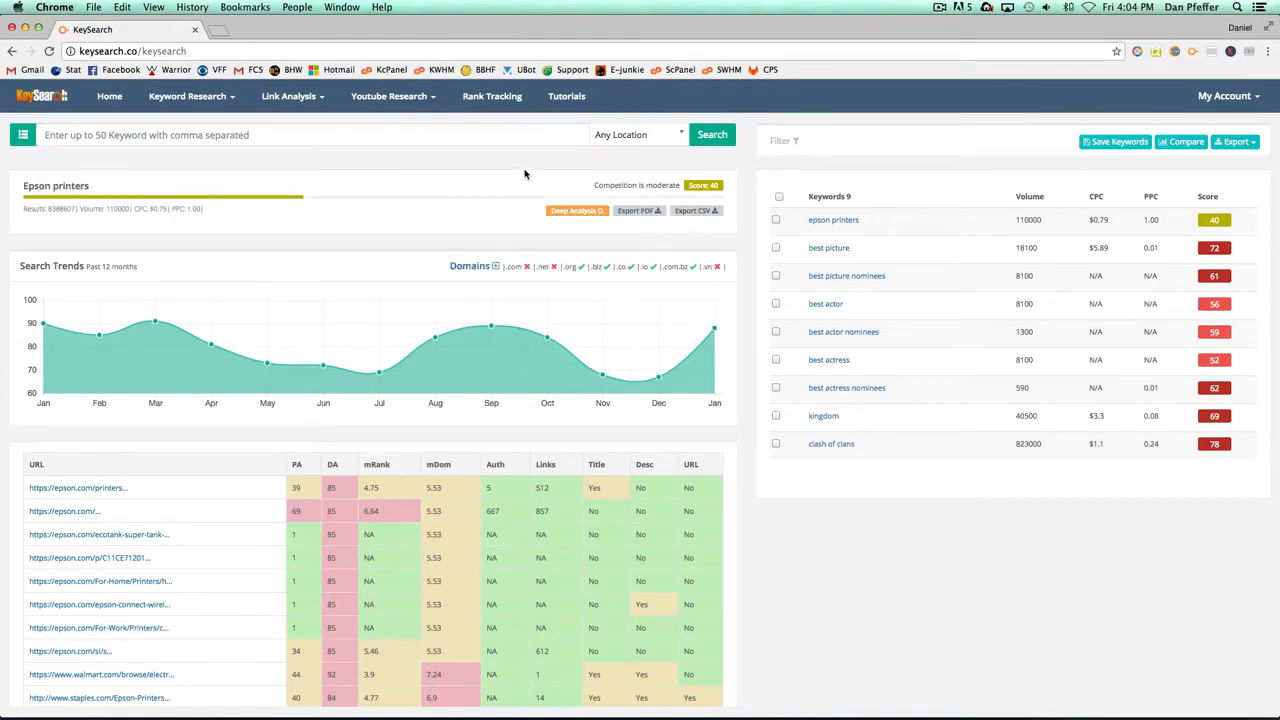
left_click(387, 136)
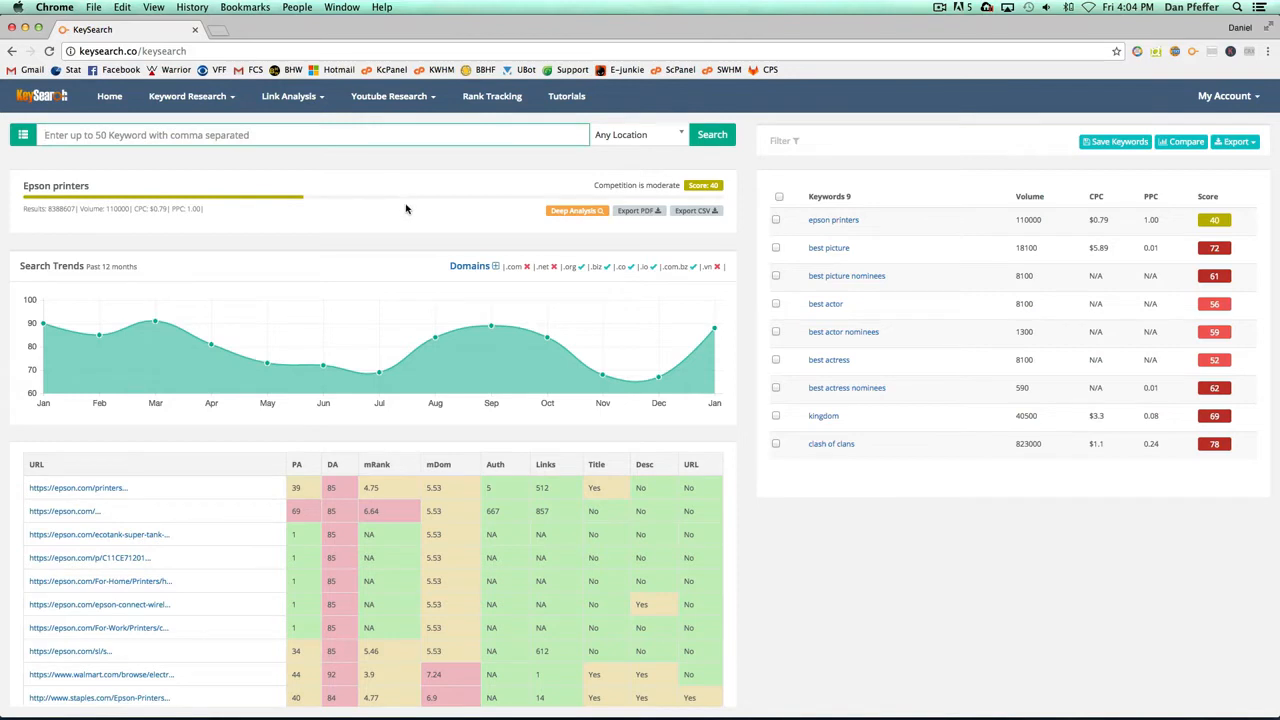
type("iphone 7,")
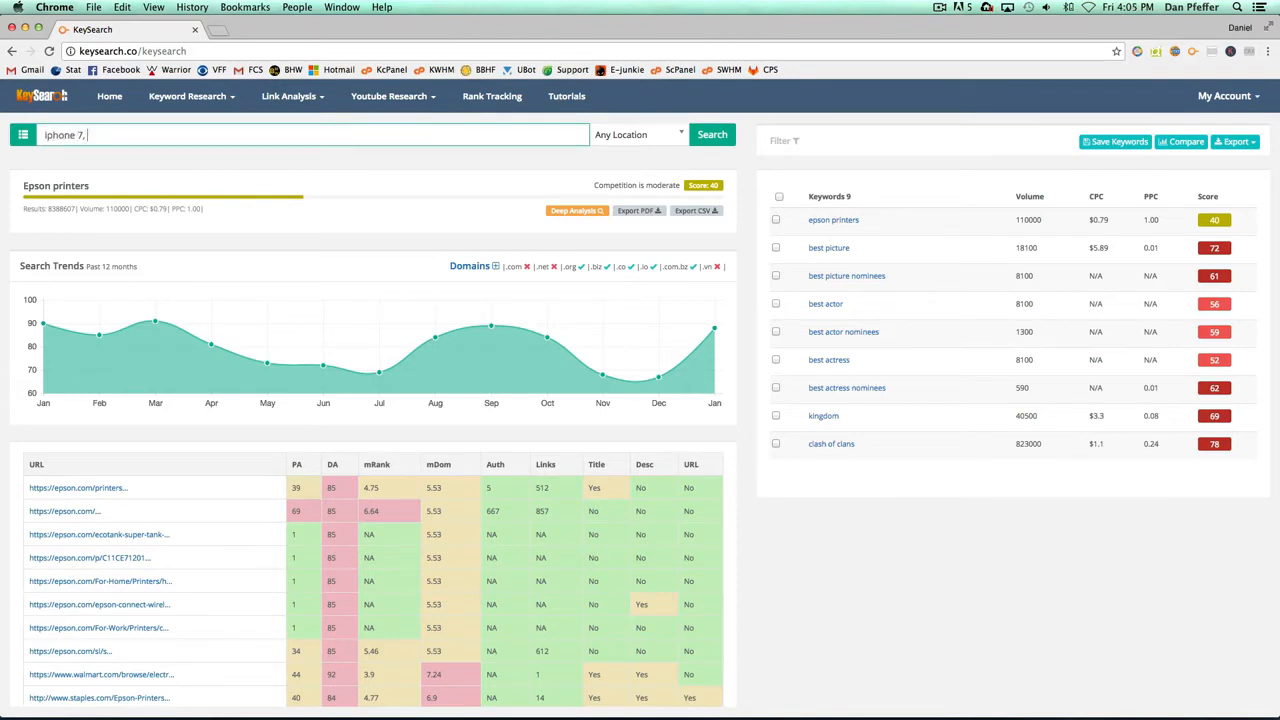
type(" iphone6, samsung")
left_click(714, 139)
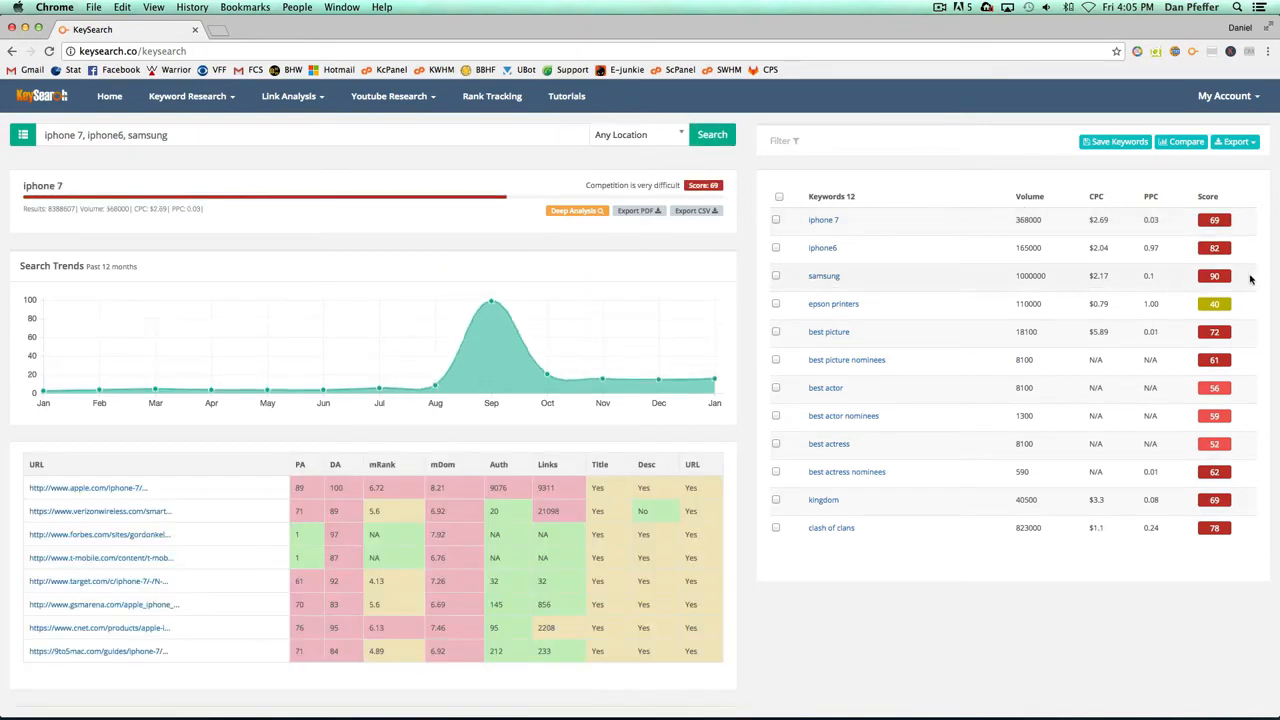
Step: Review the competition analyses of epson printers and iphone6
left_click(1213, 306)
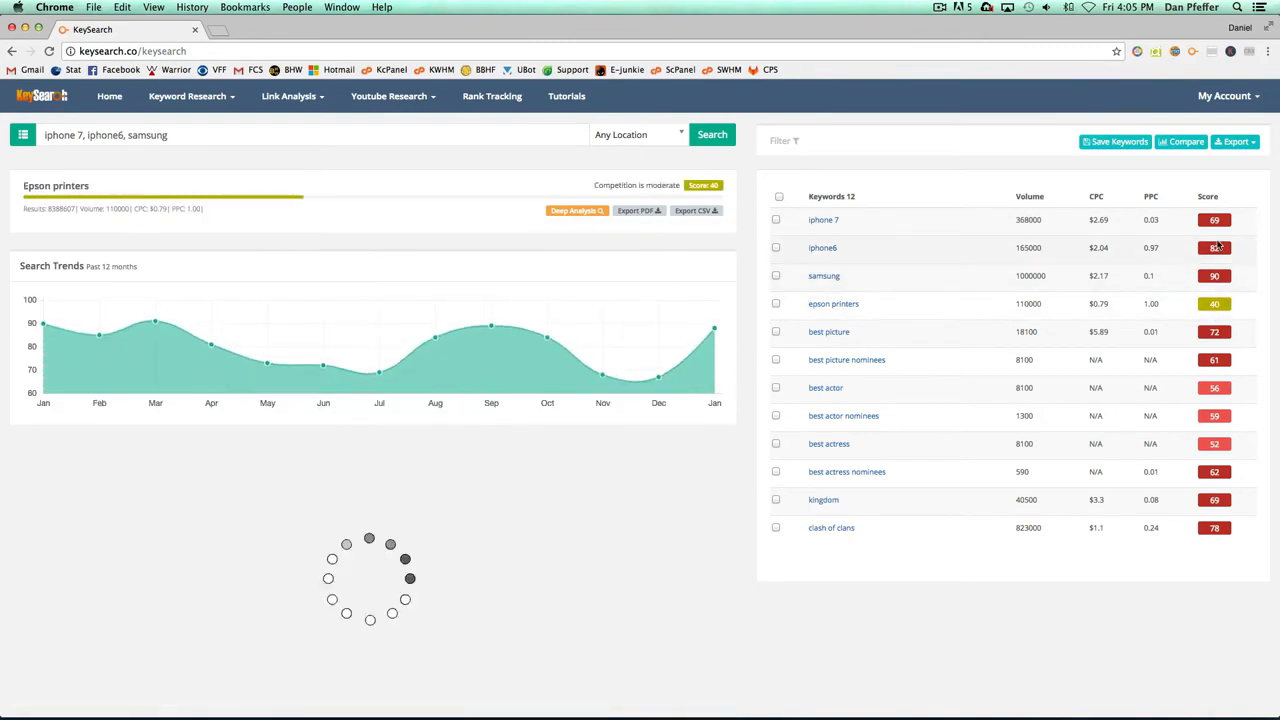
left_click(1220, 223)
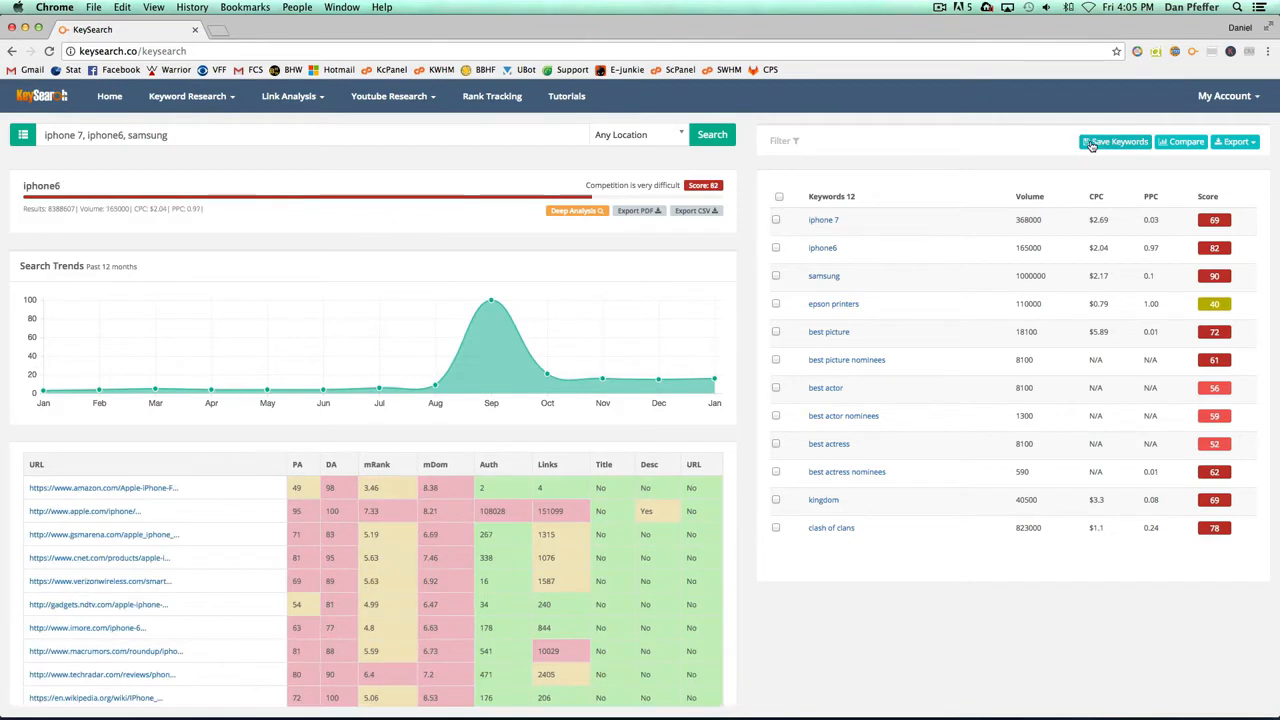
Step: View the Quick Difficulty export options and the keyword entry dialog for up to 50 keywords, and close both without exporting or searching
left_click(1236, 143)
left_click(954, 150)
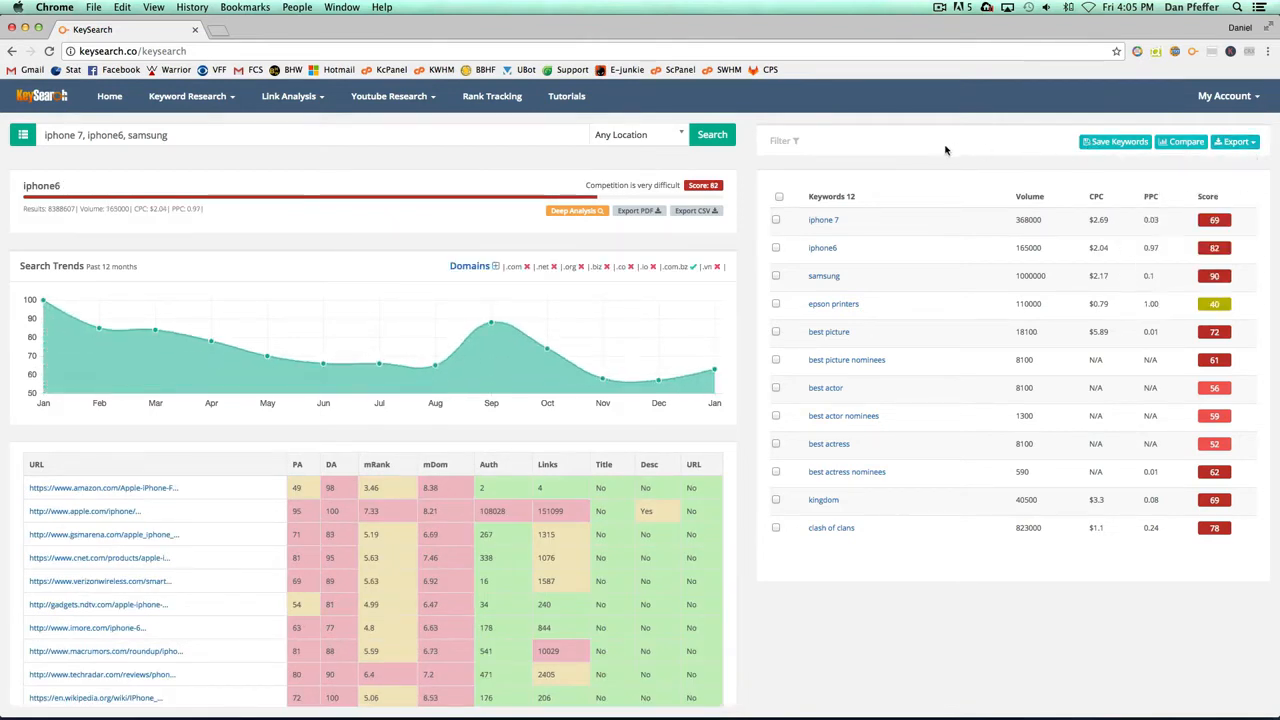
left_click(21, 135)
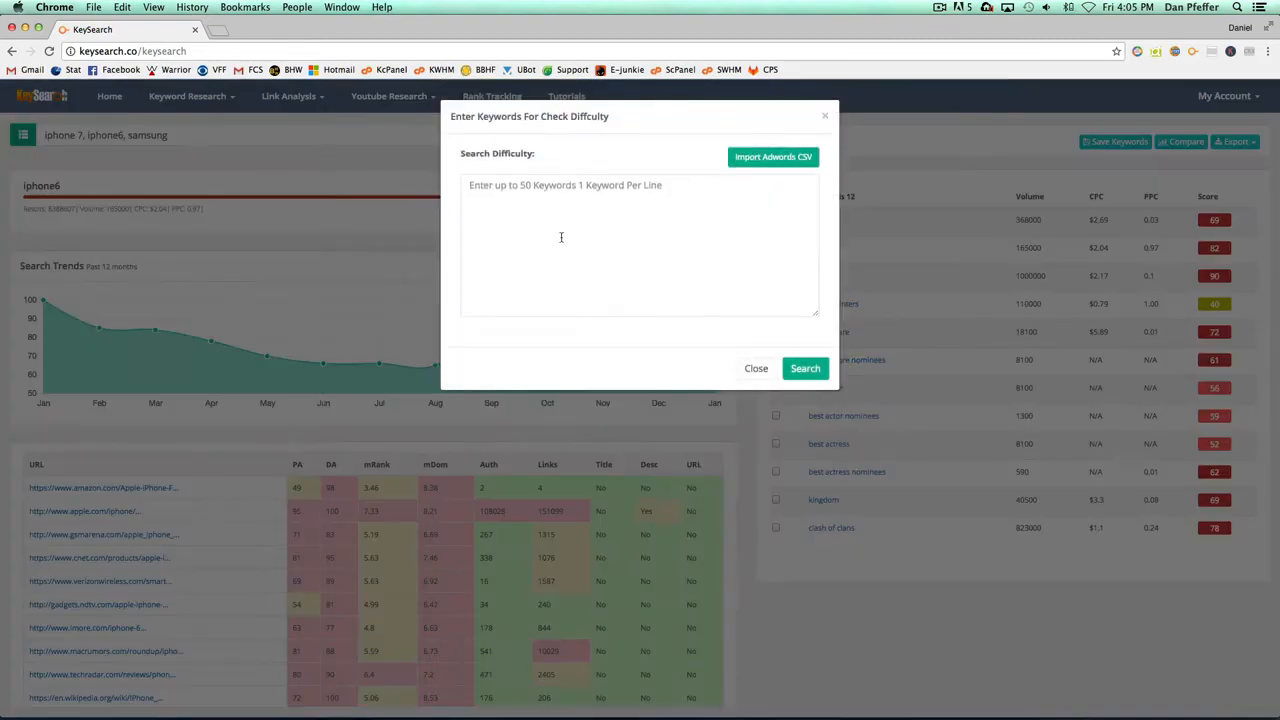
left_click(549, 198)
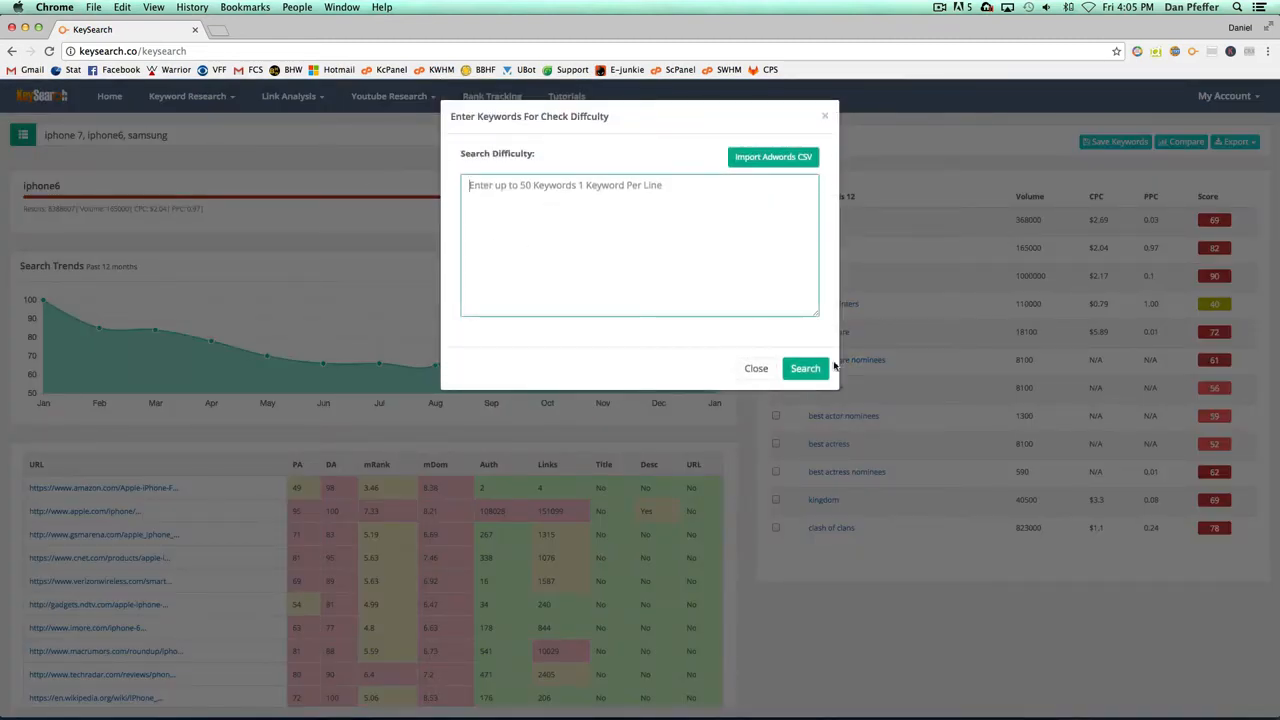
left_click(757, 370)
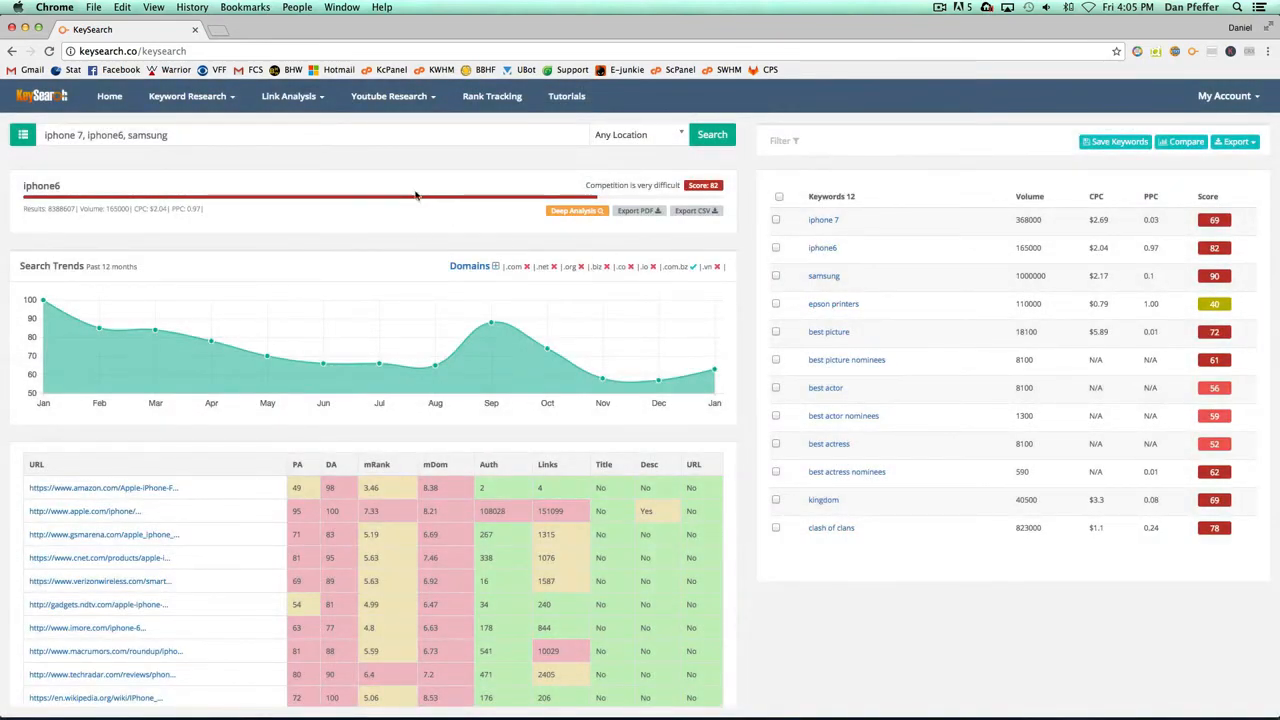
Step: Switch to keyword Research and load the epson printers search from the recent search history
left_click(212, 100)
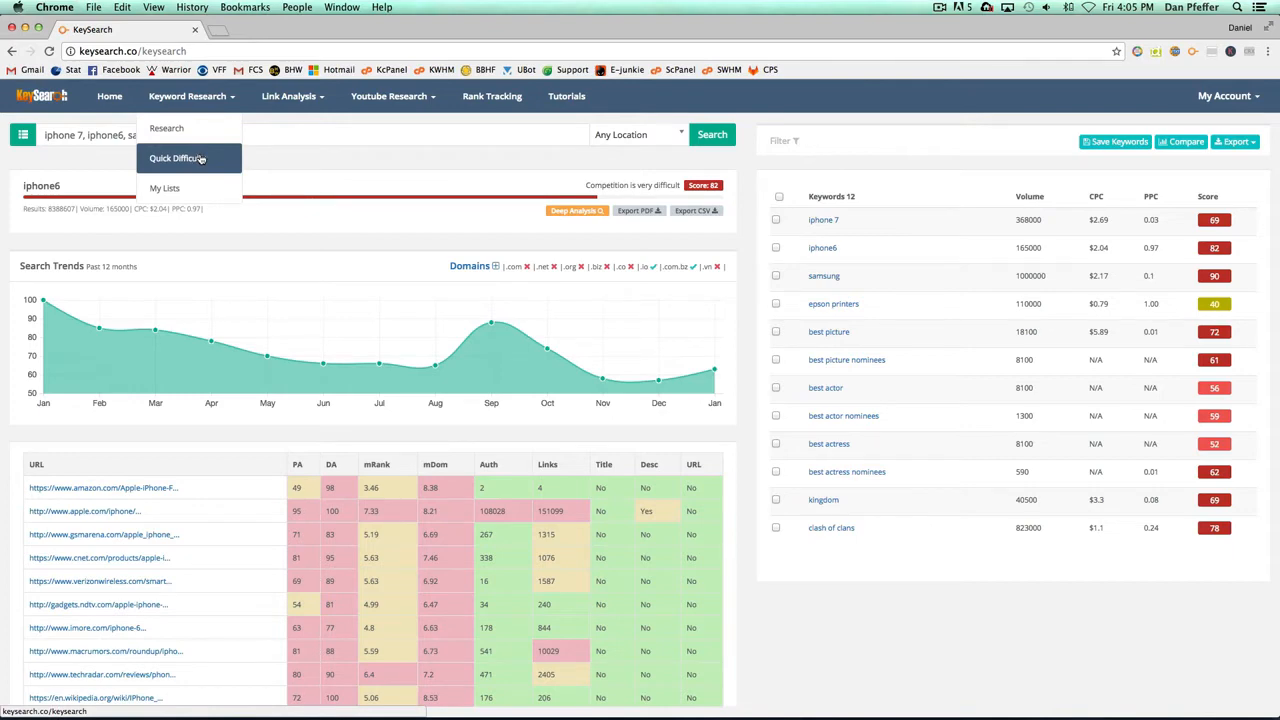
left_click(185, 128)
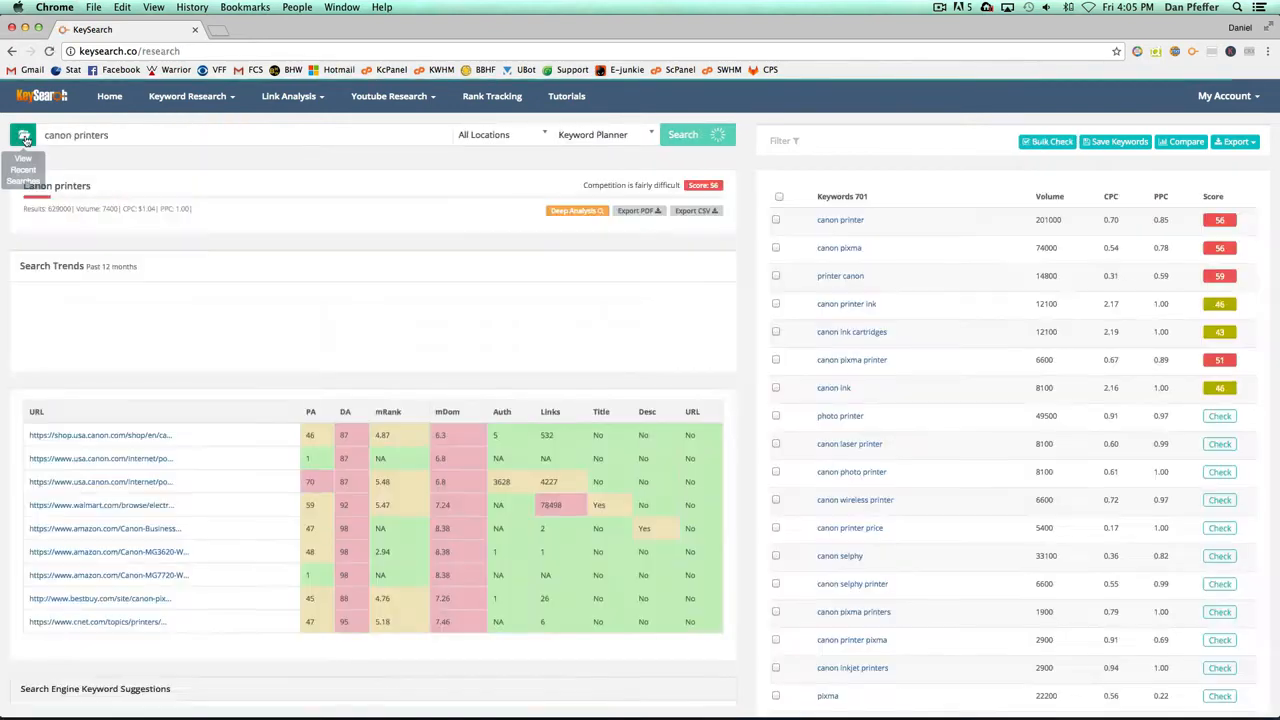
left_click(23, 134)
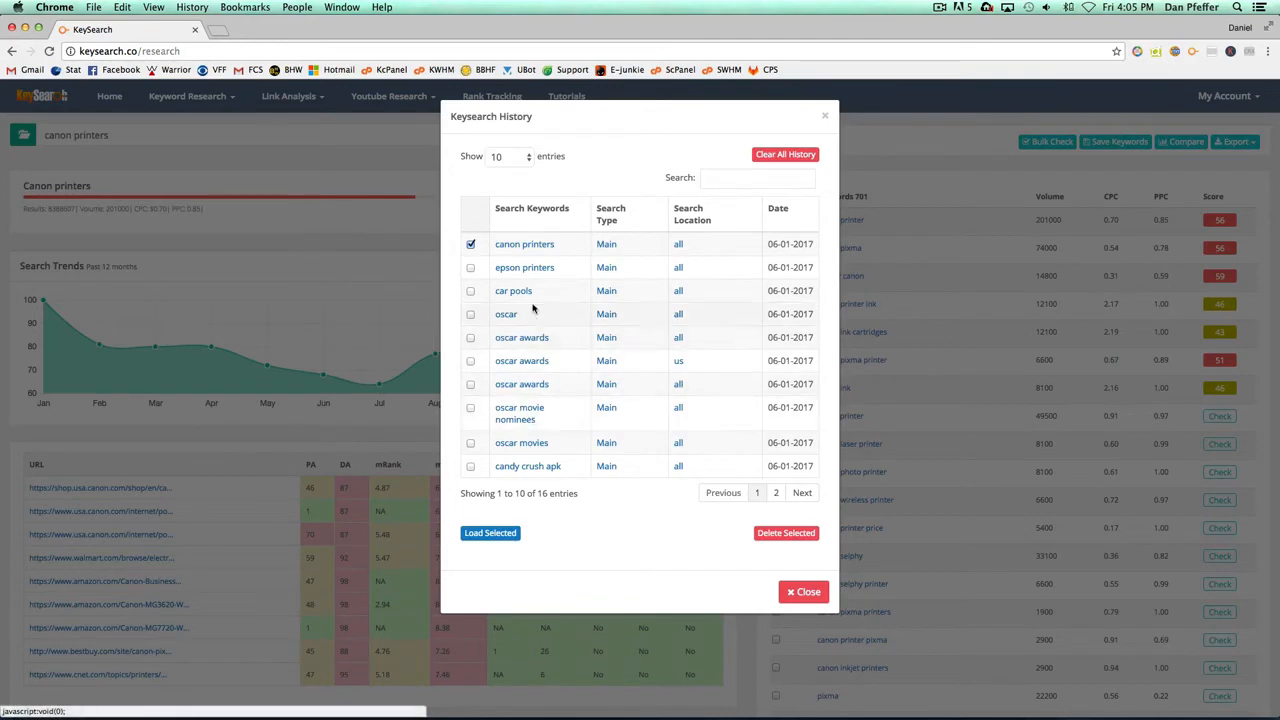
left_click(530, 267)
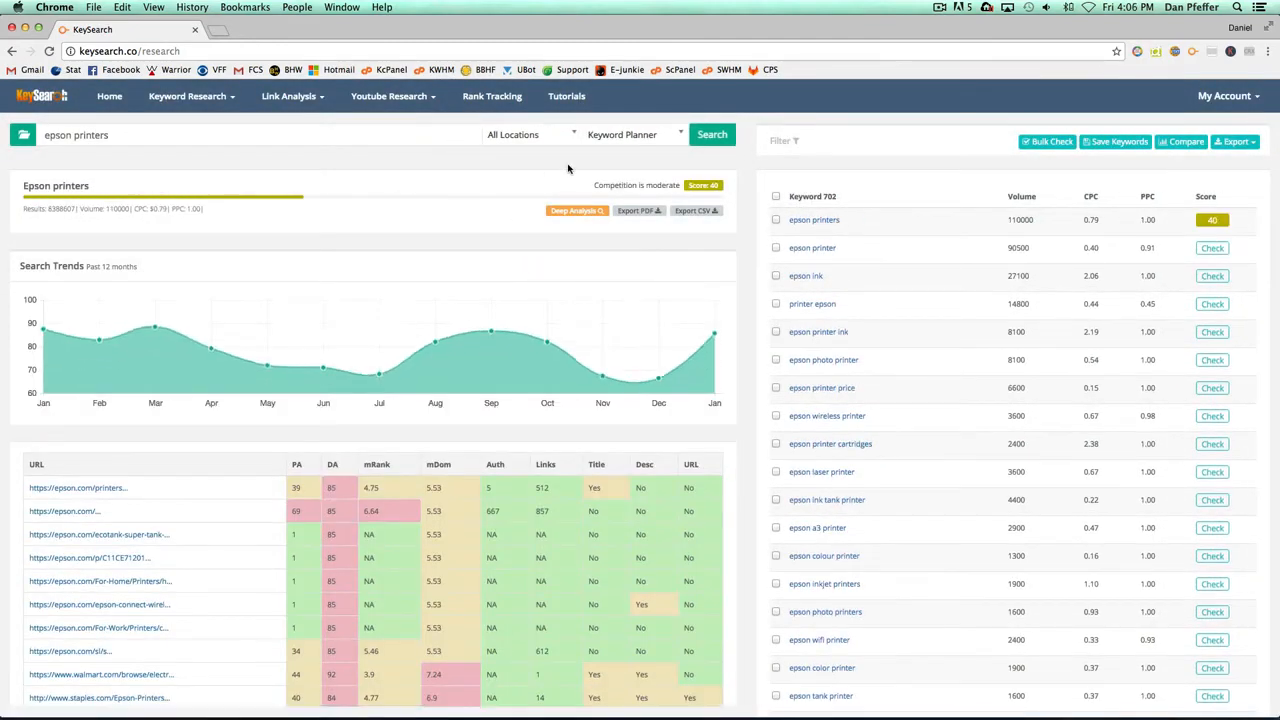
scroll(873, 262, "down", 1)
scroll(873, 262, "up", 1)
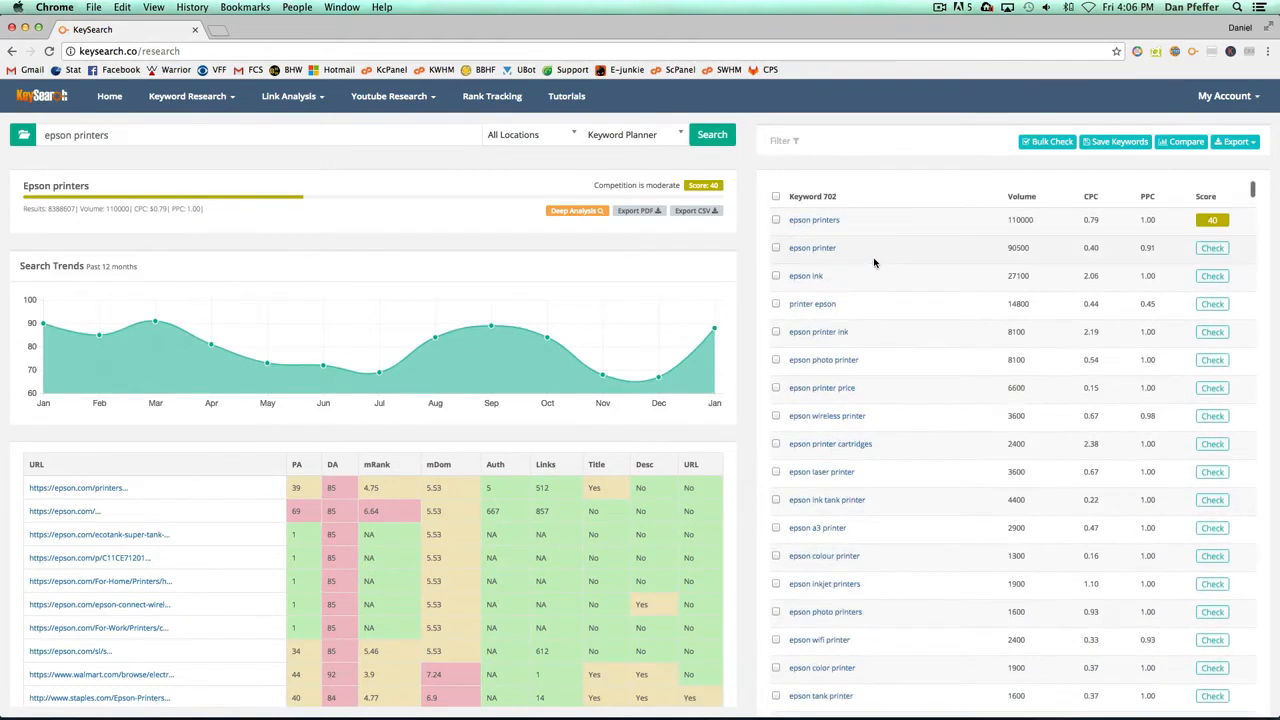
Step: Review the list of recent searches in the Keysearch History and close it without loading another search
left_click(23, 134)
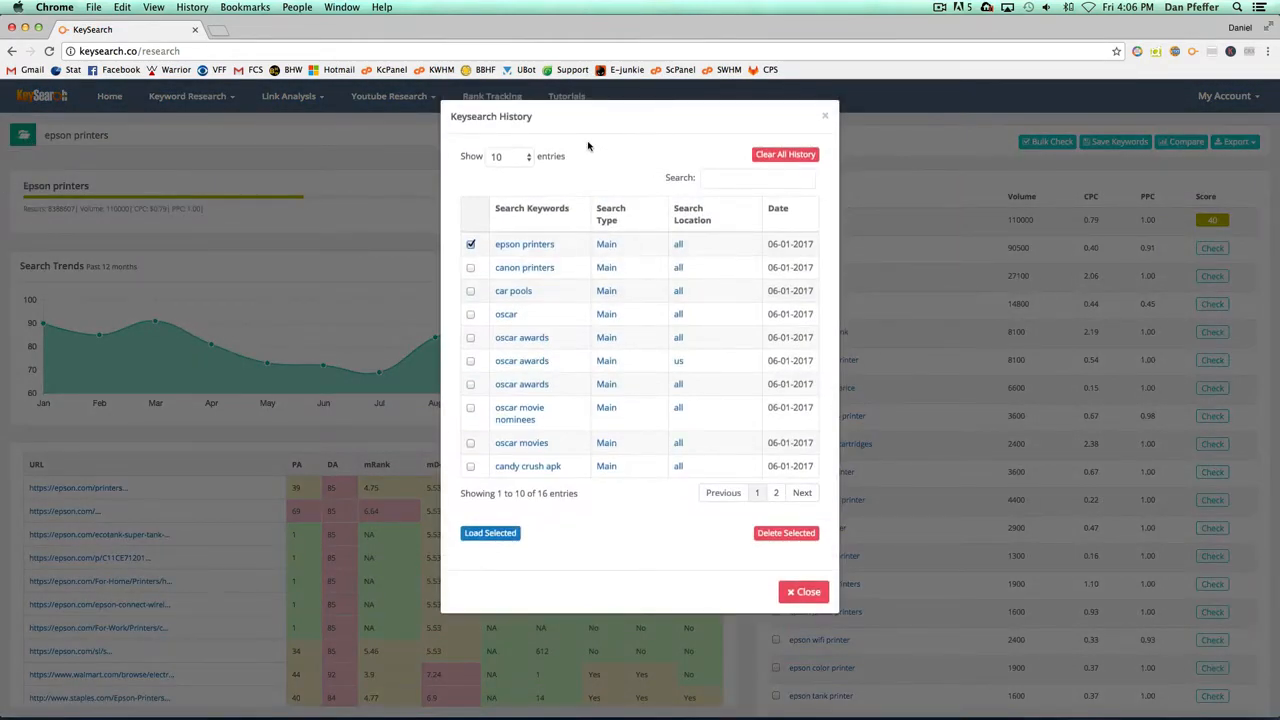
left_click(806, 592)
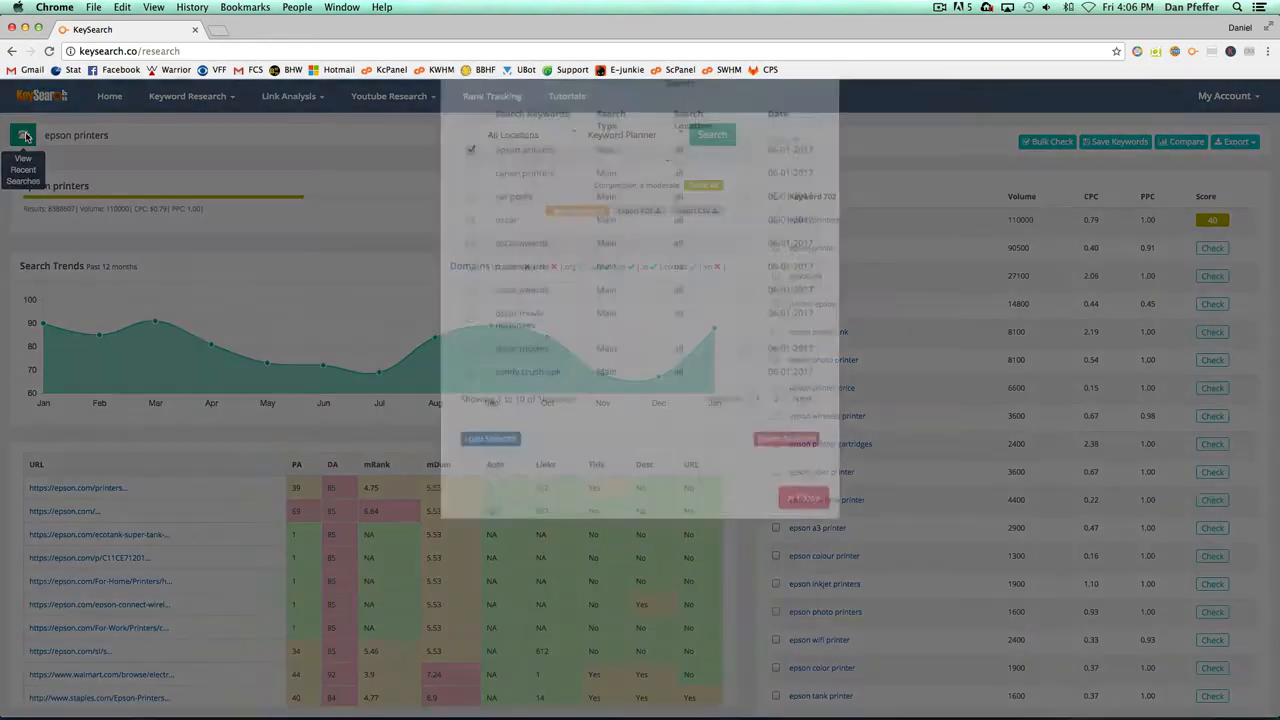
left_click(23, 134)
left_click(804, 592)
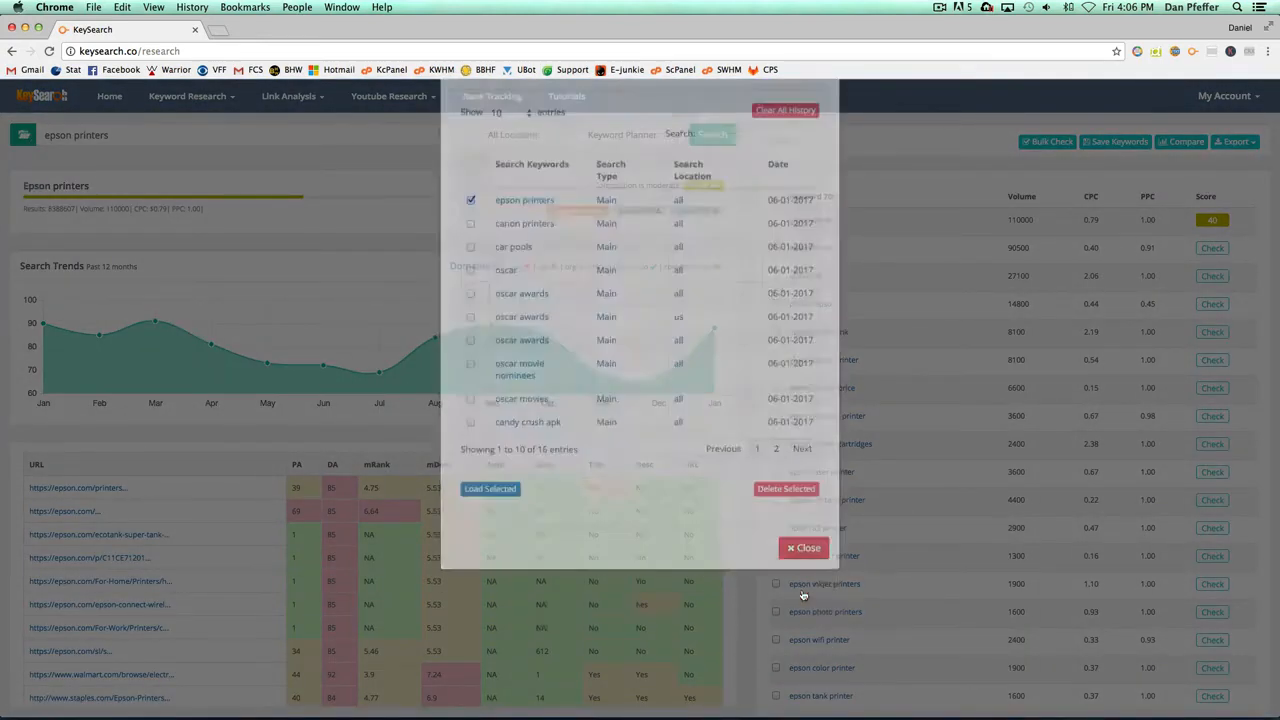